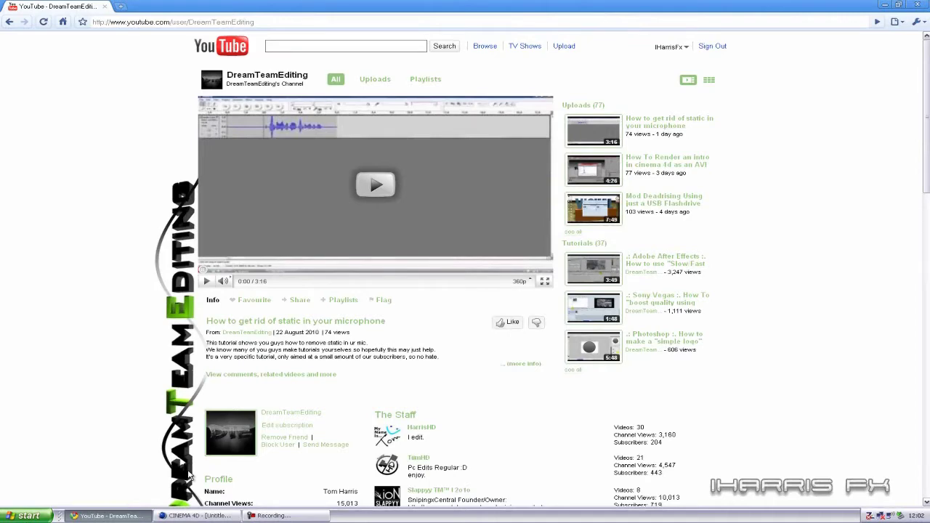
Look through the staff list on the DreamTeamEditing channel page, including the individual members' entries.
scroll(189, 476, down, 2)
drag(431, 294, 413, 279)
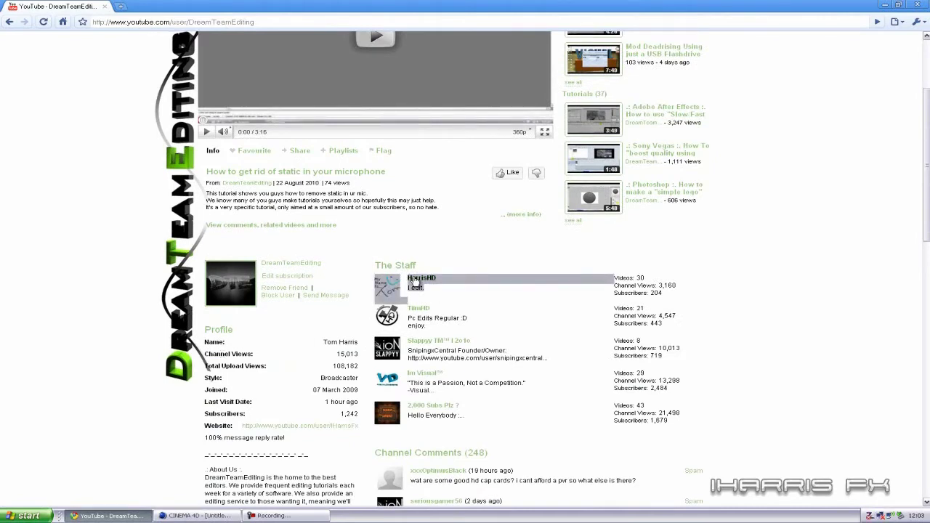
click(428, 300)
drag(432, 293, 411, 290)
scroll(446, 445, down, 1)
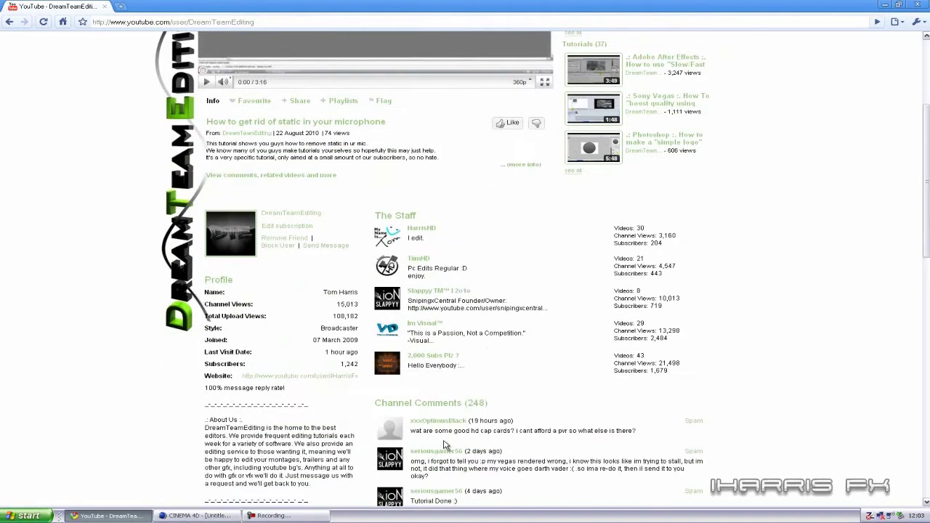
drag(696, 374, 388, 325)
click(468, 353)
drag(681, 353, 385, 324)
click(463, 344)
drag(452, 330, 413, 324)
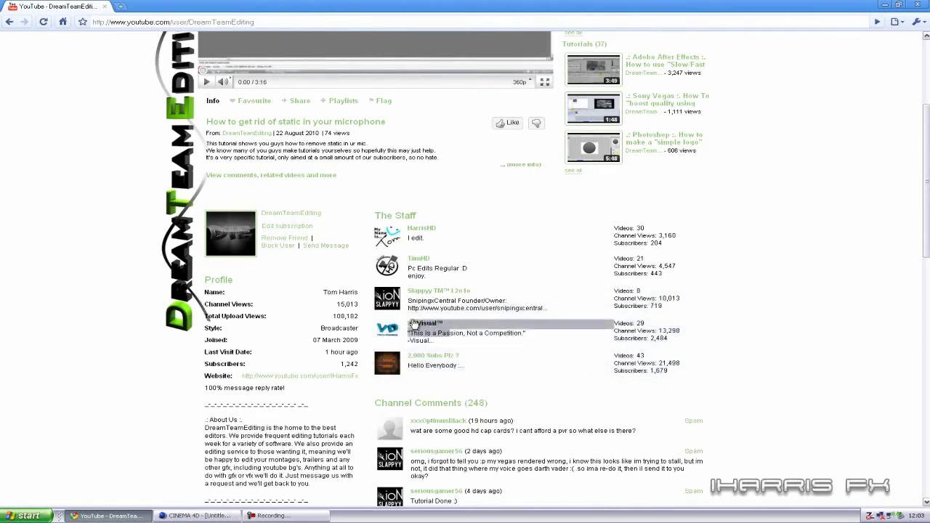
drag(438, 223, 372, 220)
click(372, 221)
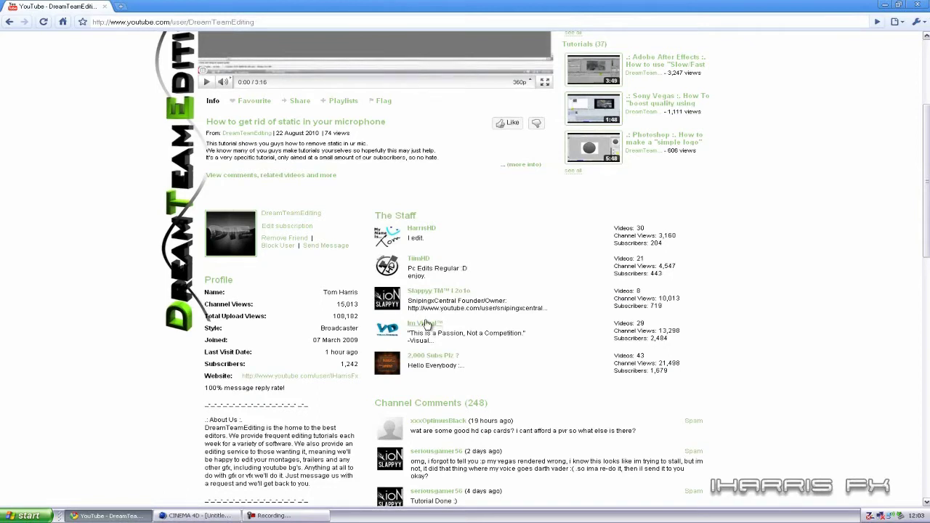
Open the first listed staff member's channel and review the "A New Intro" video, pausing on its hair-like line effects.
click(428, 229)
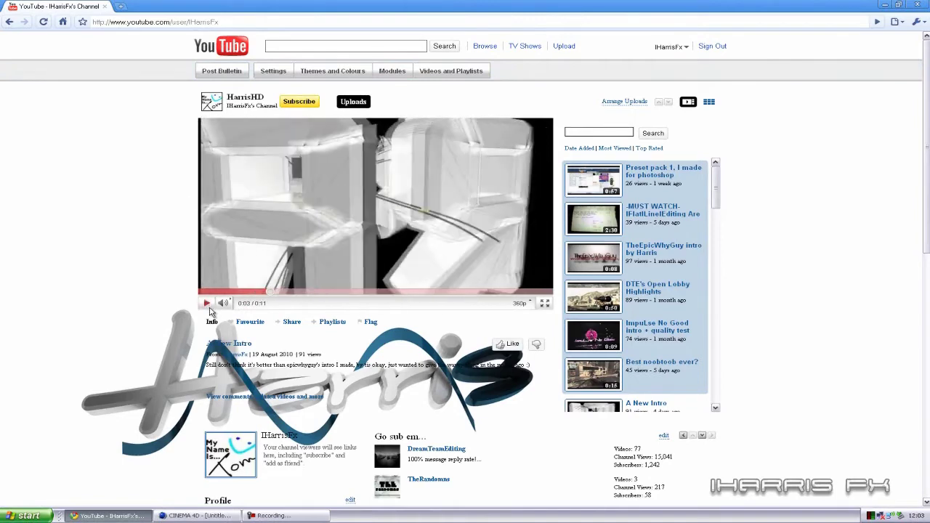
click(208, 305)
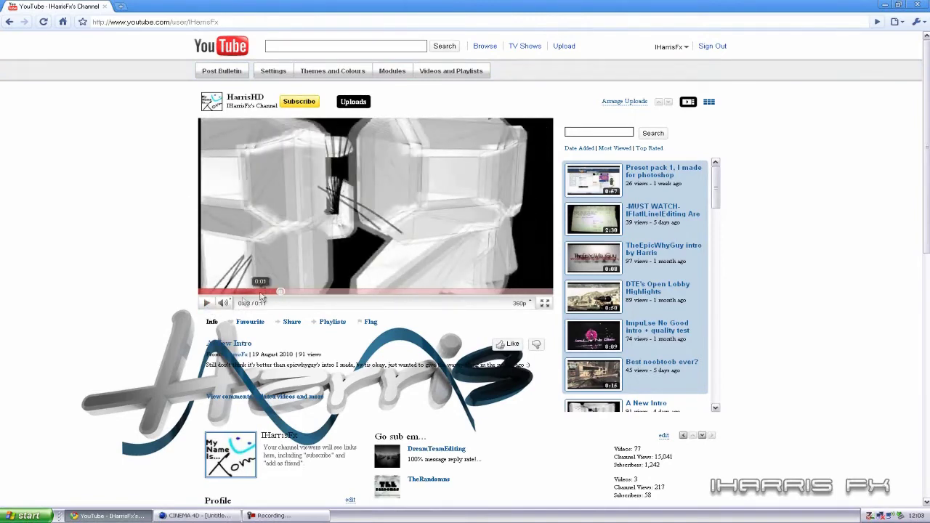
click(208, 303)
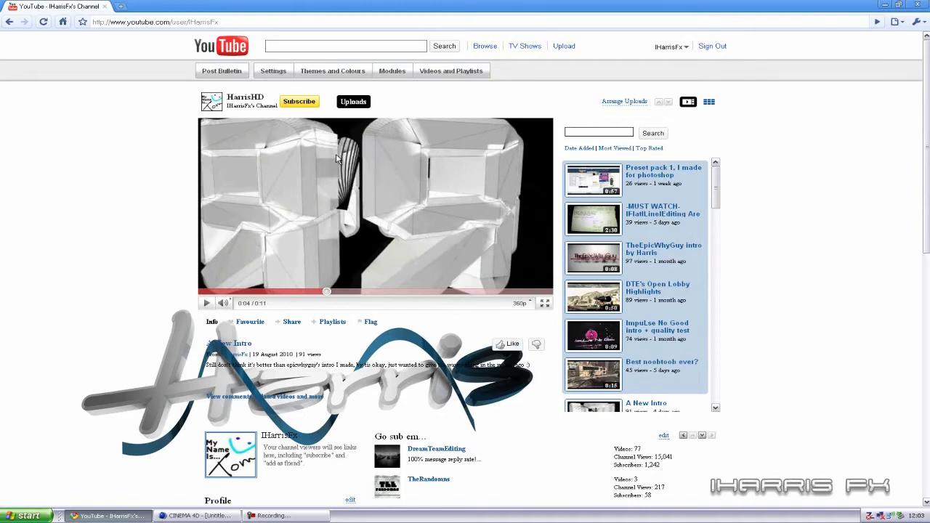
click(207, 305)
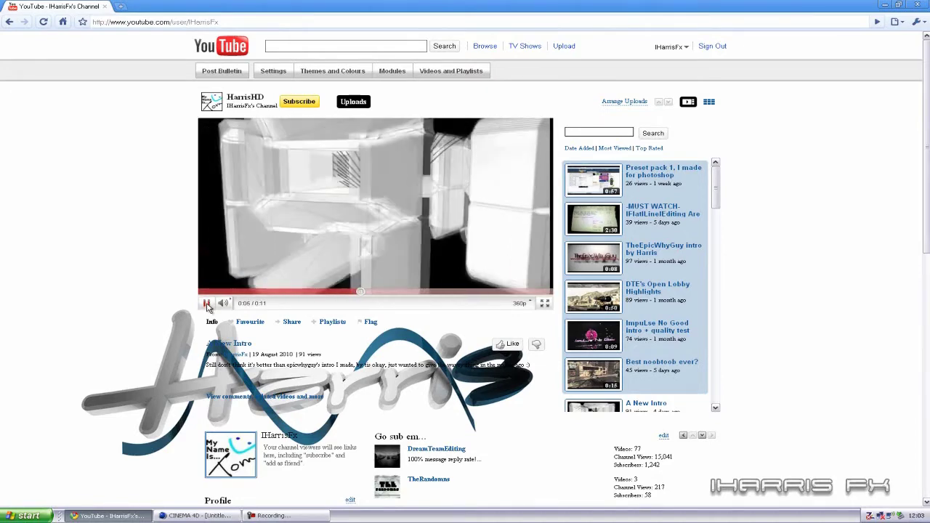
click(208, 304)
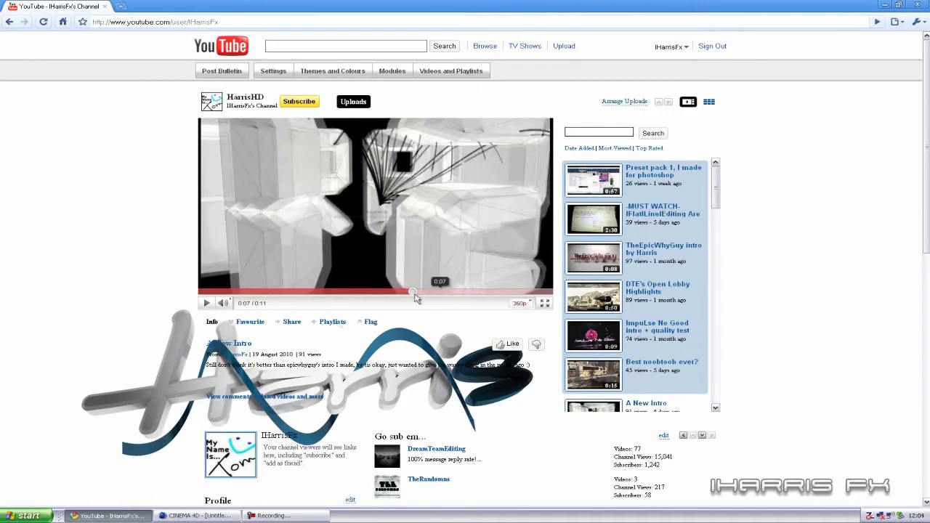
scroll(371, 443, down, 3)
scroll(371, 444, up, 3)
scroll(370, 444, down, 2)
scroll(369, 443, up, 2)
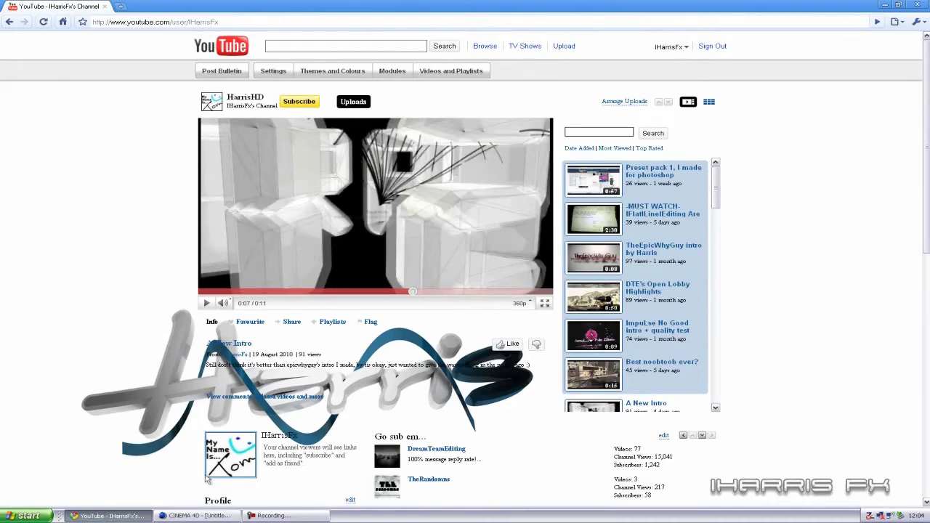
Switch to CINEMA 4D and add a MoSpline object to the empty scene.
click(134, 517)
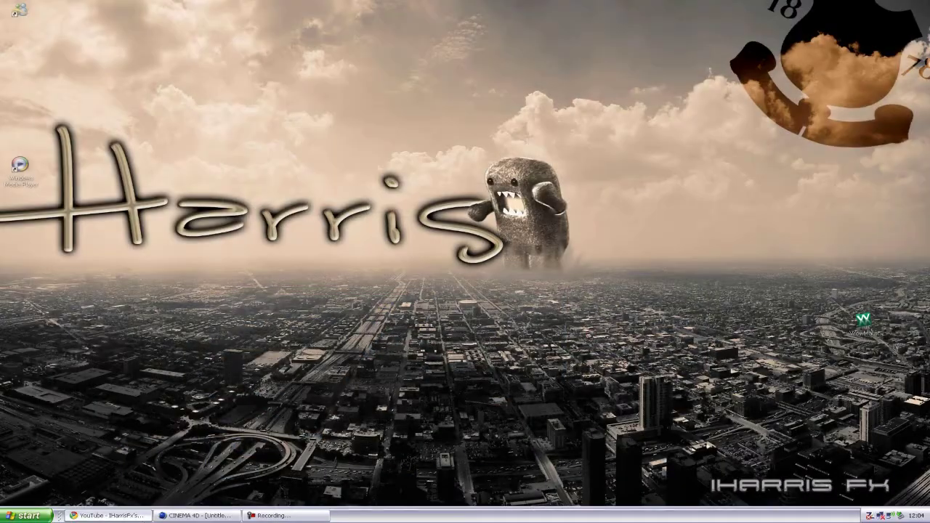
click(206, 516)
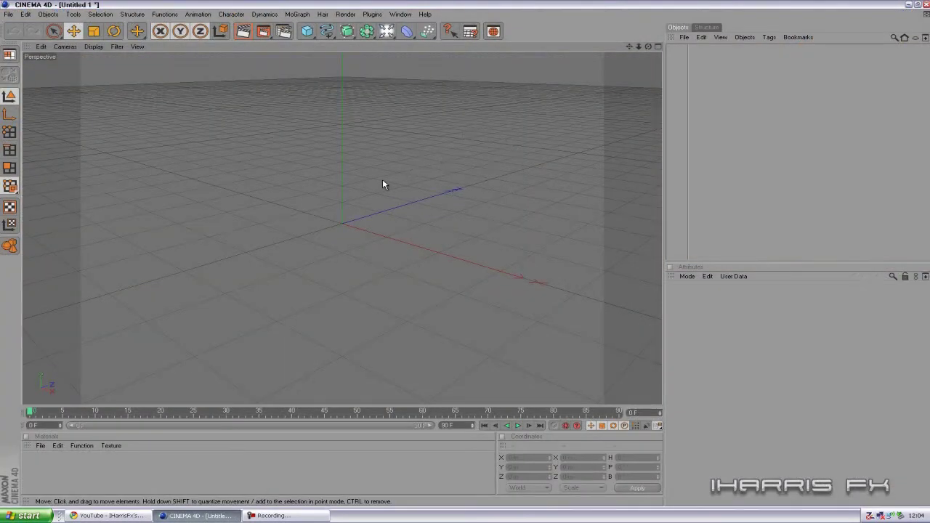
click(304, 14)
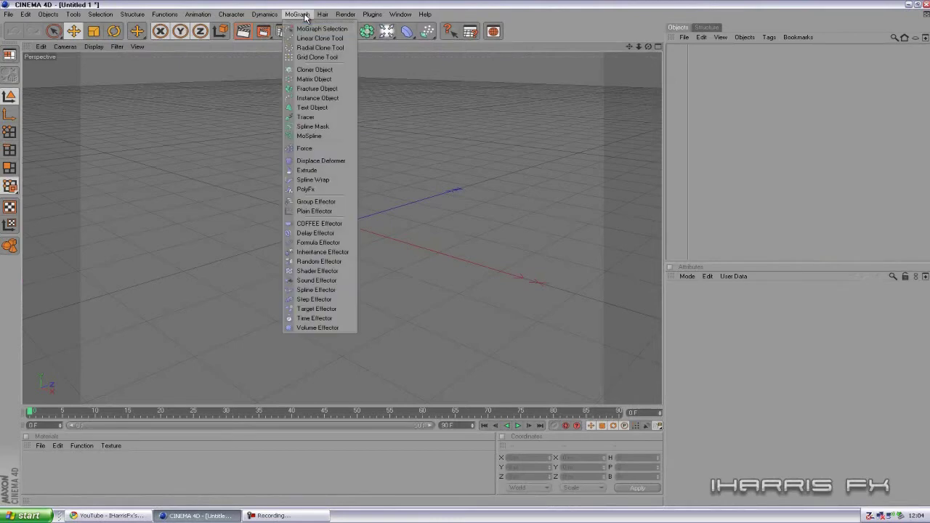
click(310, 136)
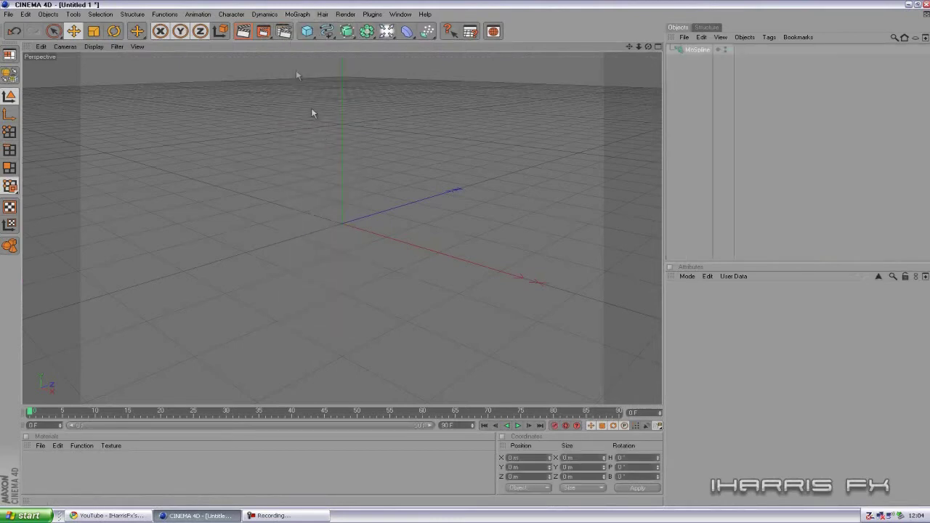
click(297, 15)
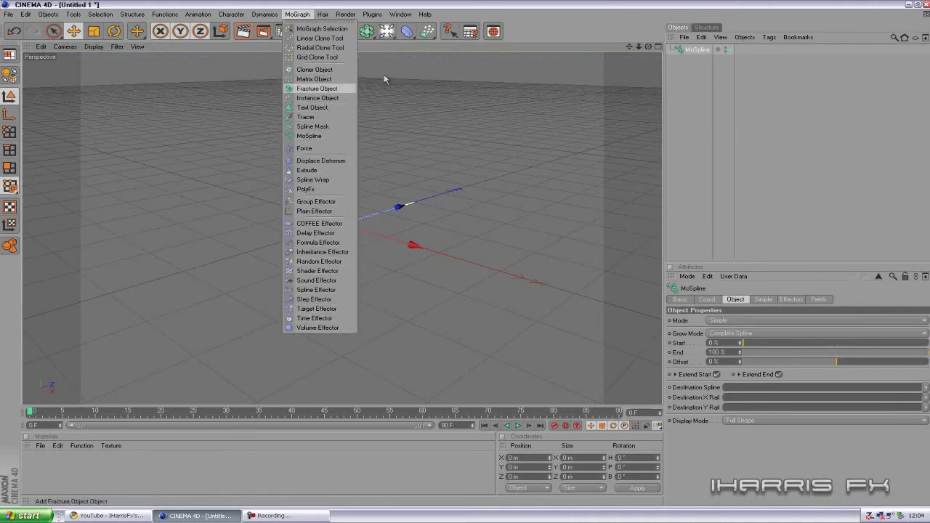
click(590, 5)
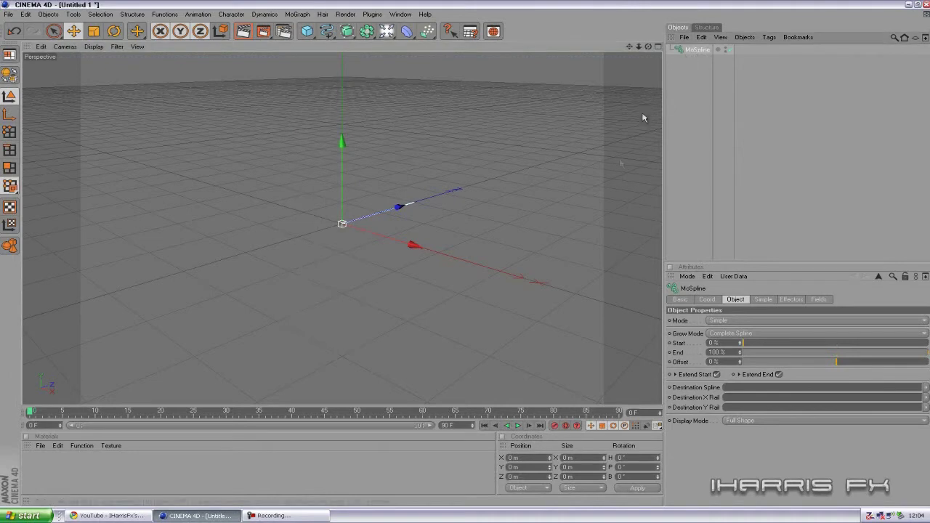
Set the MoSpline's number of segments to 20.
click(762, 300)
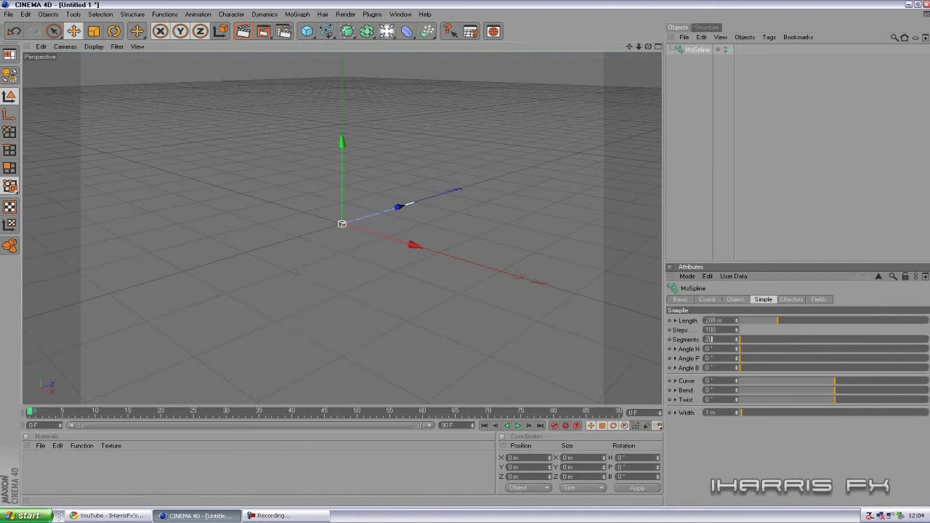
click(754, 228)
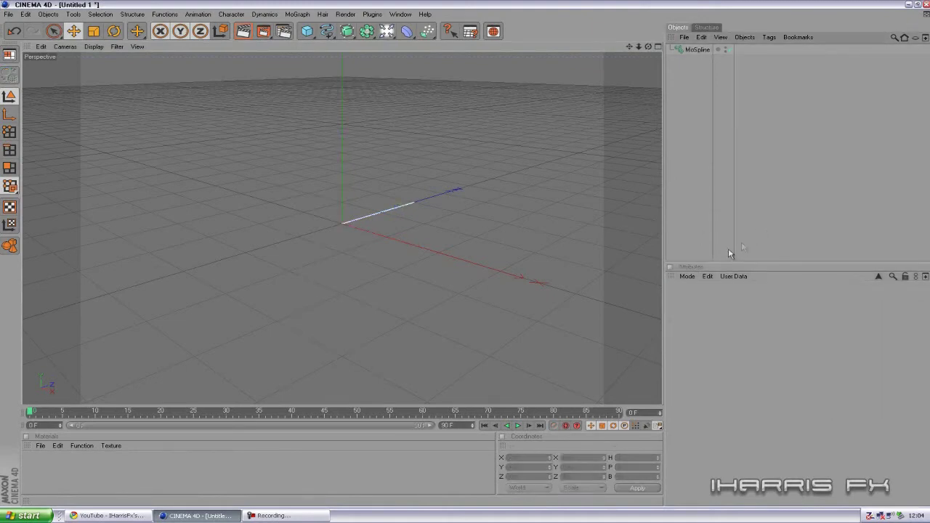
click(695, 49)
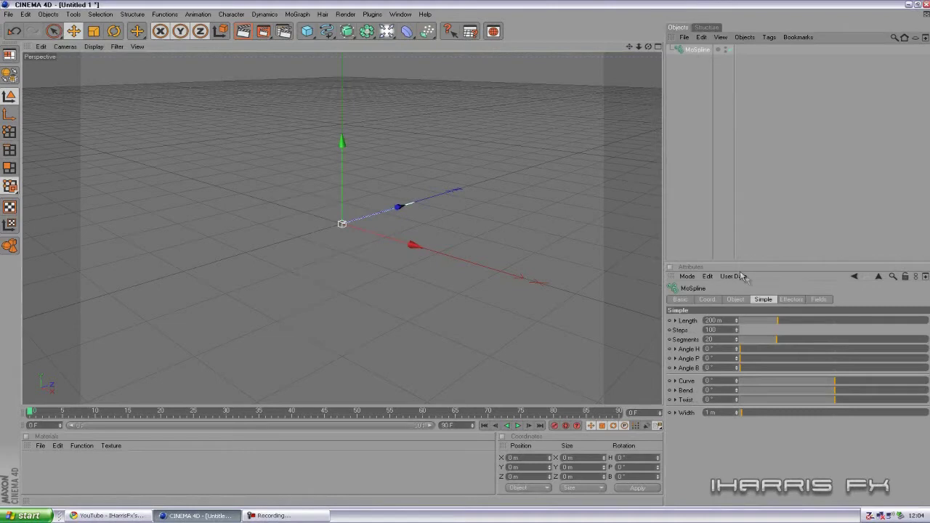
Fan out the MoSpline segments by setting Angle H to -90° and Angle P to 200°.
click(708, 349)
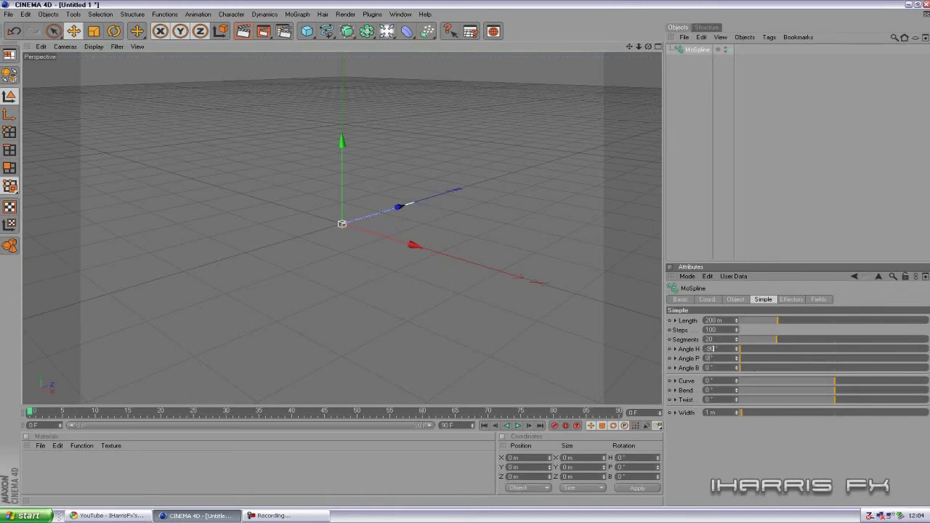
text(-90)
key(Tab)
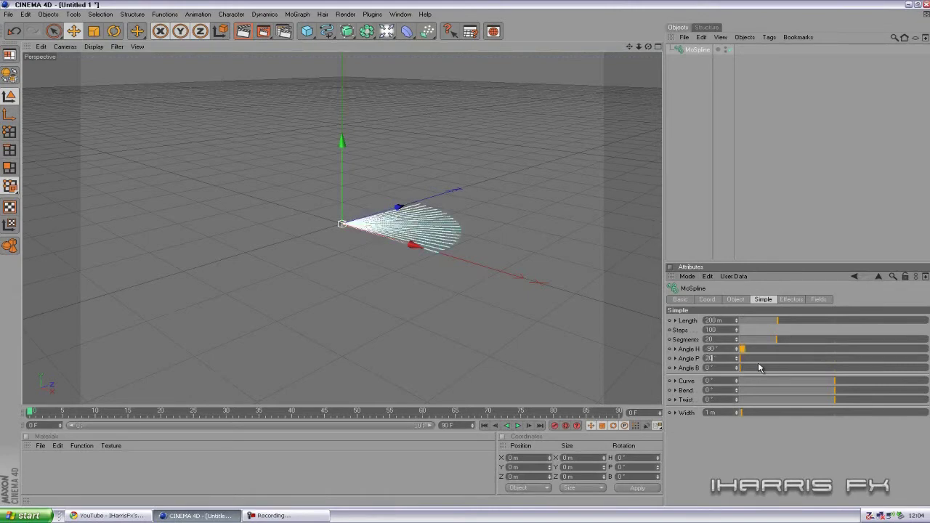
click(755, 250)
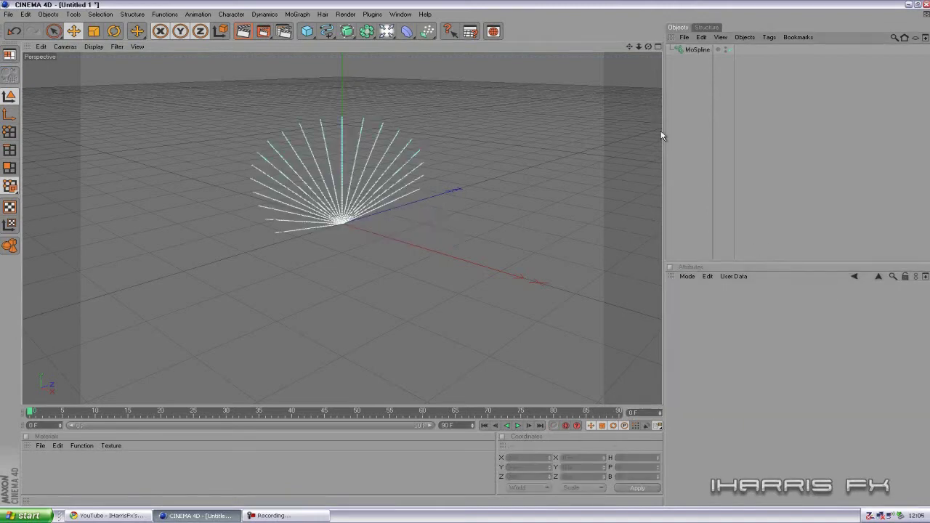
Shape the MoSpline with Angle P 133°, Curve 50°, Bend 72° and Twist 13°.
mouse_move(469, 261)
alt+mouse_down()
mouse_move(452, 257)
mouse_move(468, 260)
alt+mouse_up()
click(699, 51)
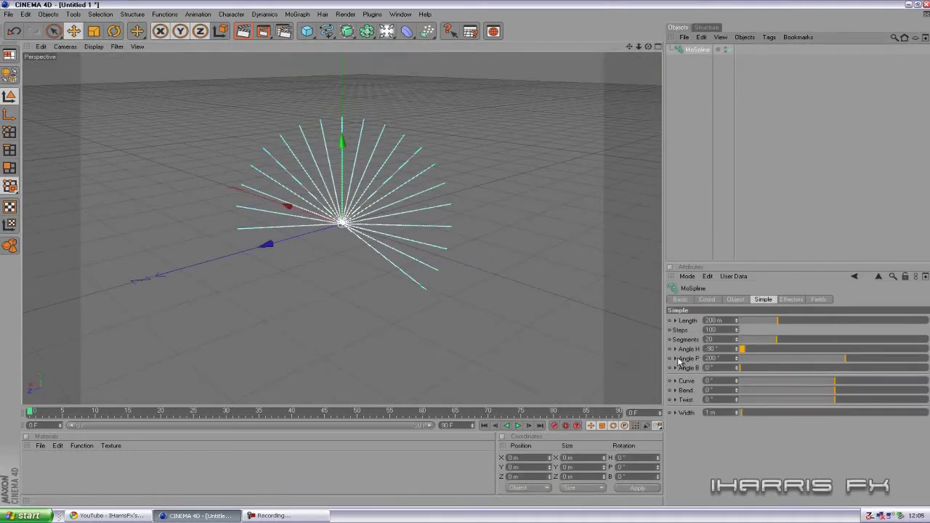
drag(739, 361, 737, 404)
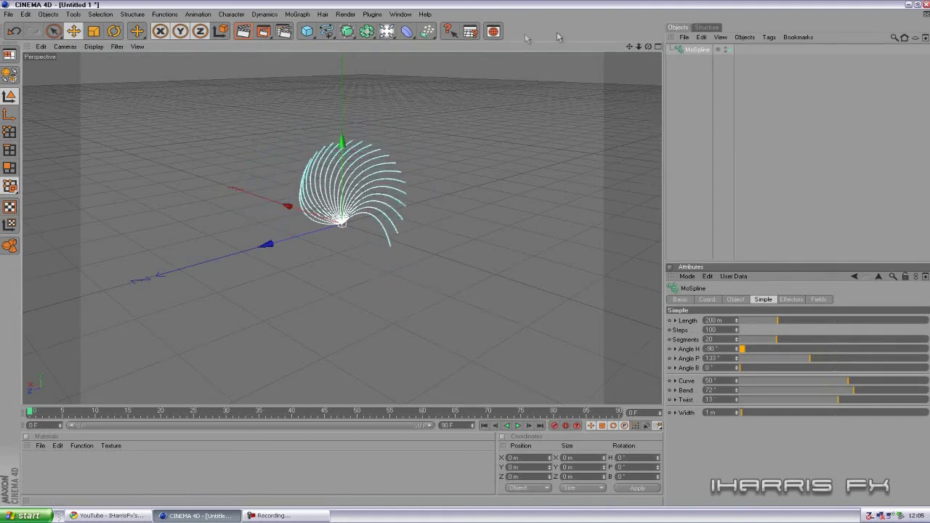
Rotate the MoSpline to a pitch of about 17° and a bank of about 21°, and render the perspective view.
drag(648, 47, 467, 255)
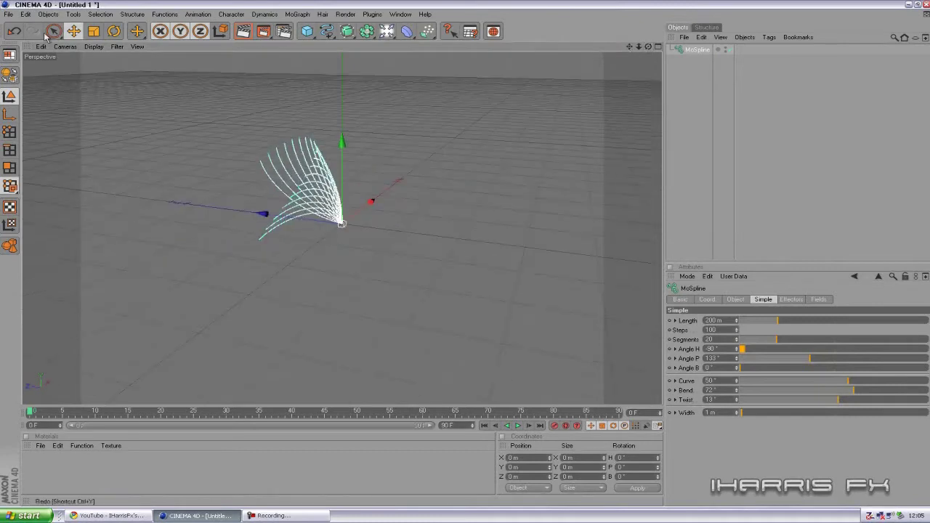
click(114, 30)
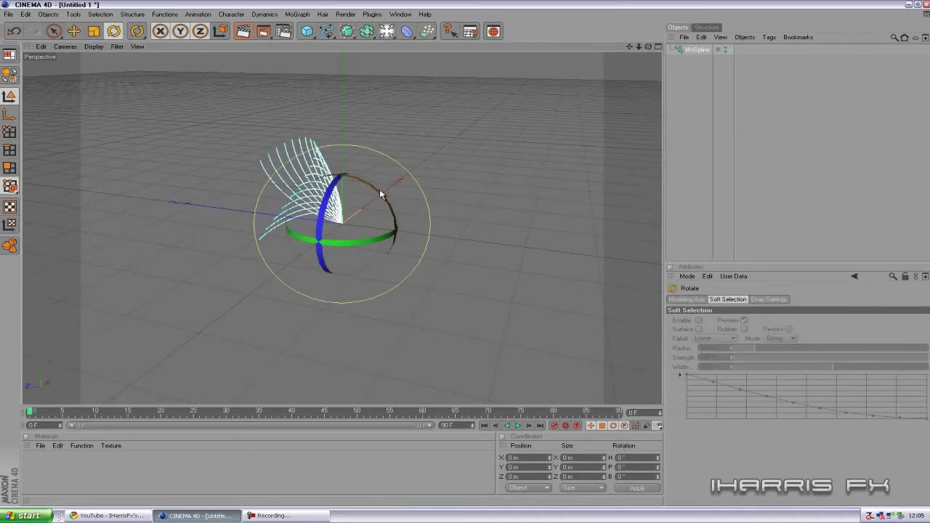
drag(648, 47, 467, 257)
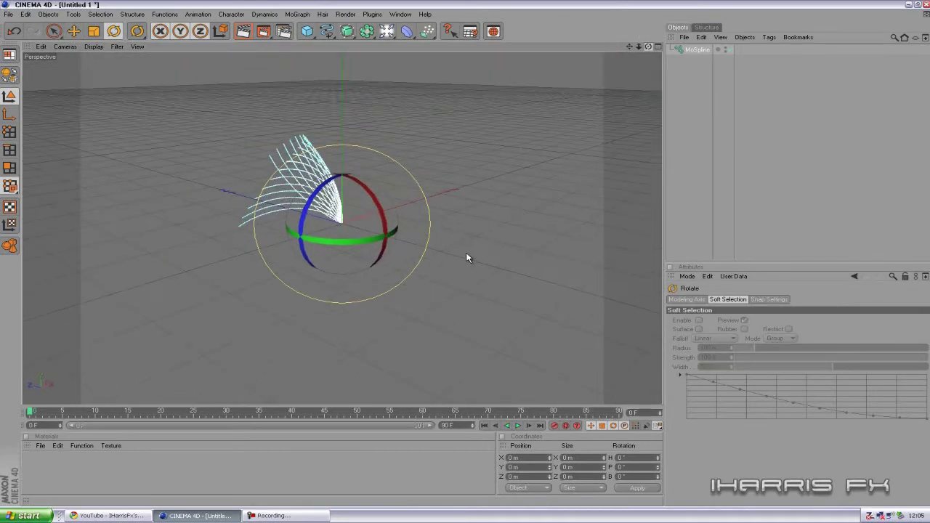
drag(379, 190, 431, 193)
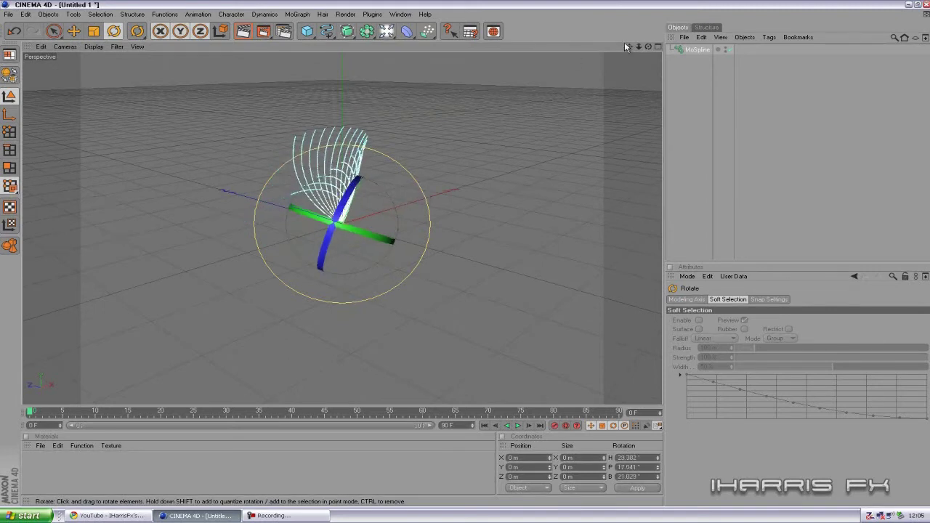
key(e)
drag(649, 48, 469, 263)
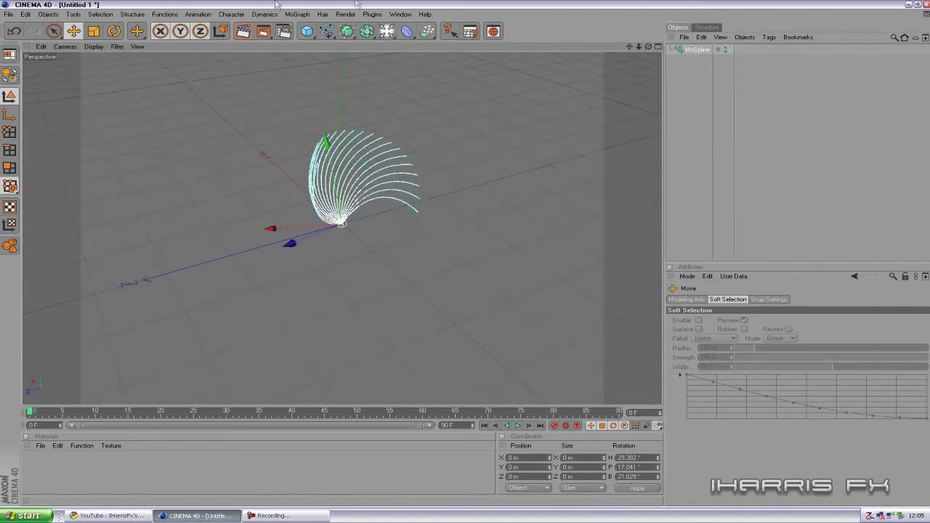
click(243, 31)
click(744, 129)
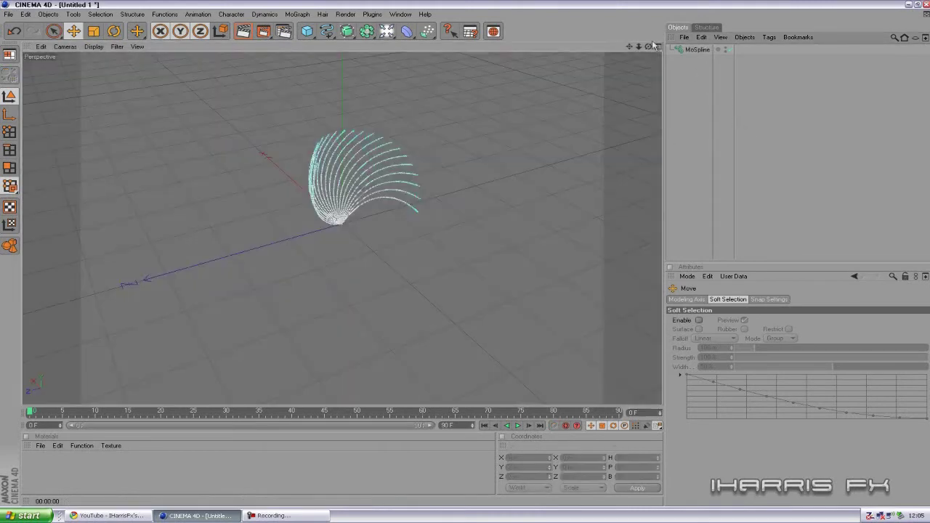
Add a Wind object to the scene with the MoSpline.
click(346, 31)
click(428, 31)
click(584, 77)
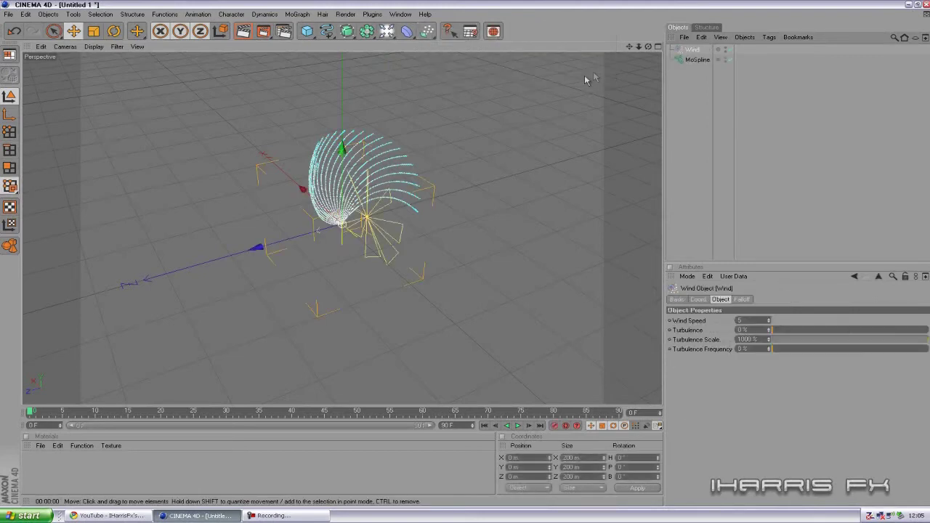
Rotate the Wind object to about 87° pitch and move it to about Y -9 m, Z 17 m beneath the MoSpline.
drag(653, 48, 469, 260)
click(115, 33)
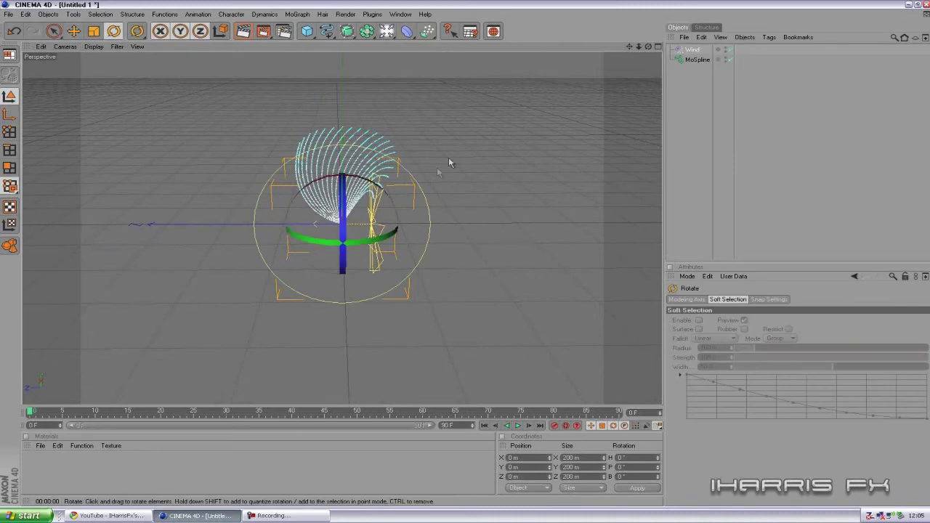
drag(375, 190, 444, 271)
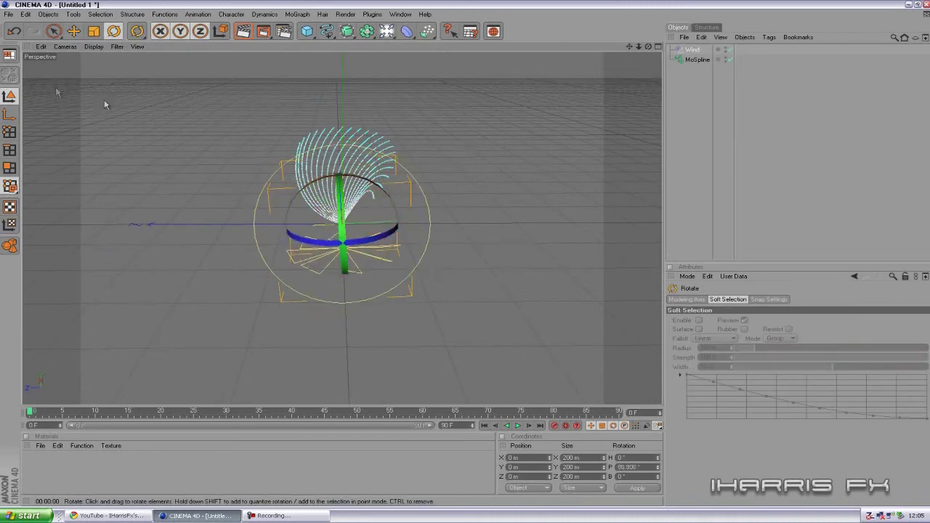
click(73, 32)
drag(403, 220, 470, 254)
click(711, 107)
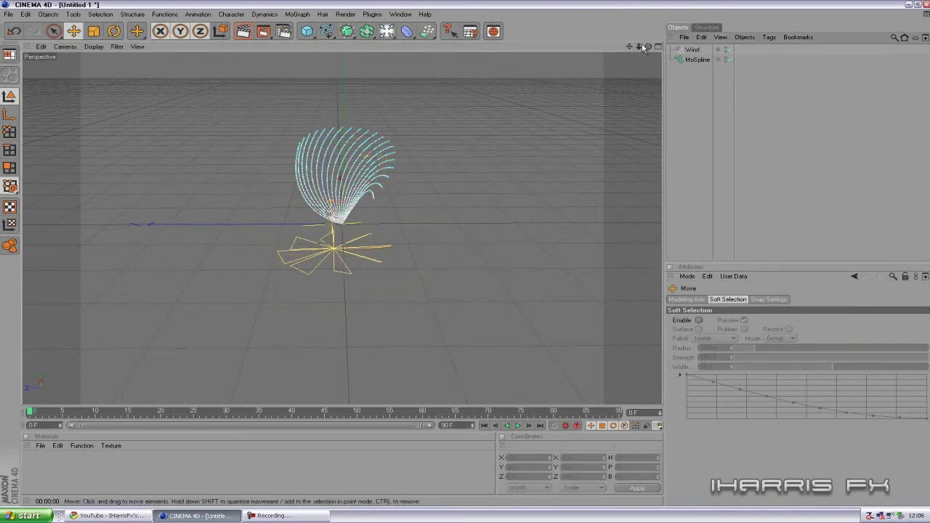
Set the Wind object's Turbulence to 50% and its Turbulence Scale to 100%.
click(692, 50)
drag(750, 329, 713, 314)
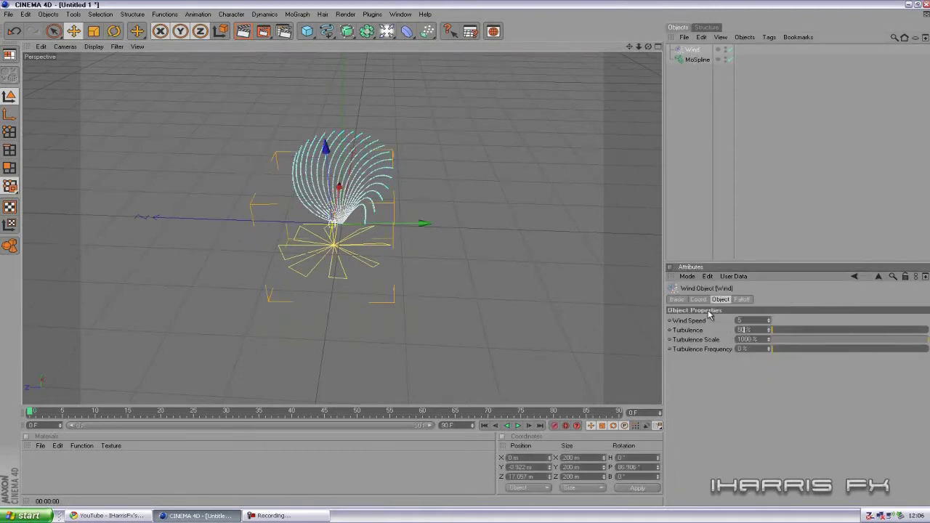
text(50)
key(Return)
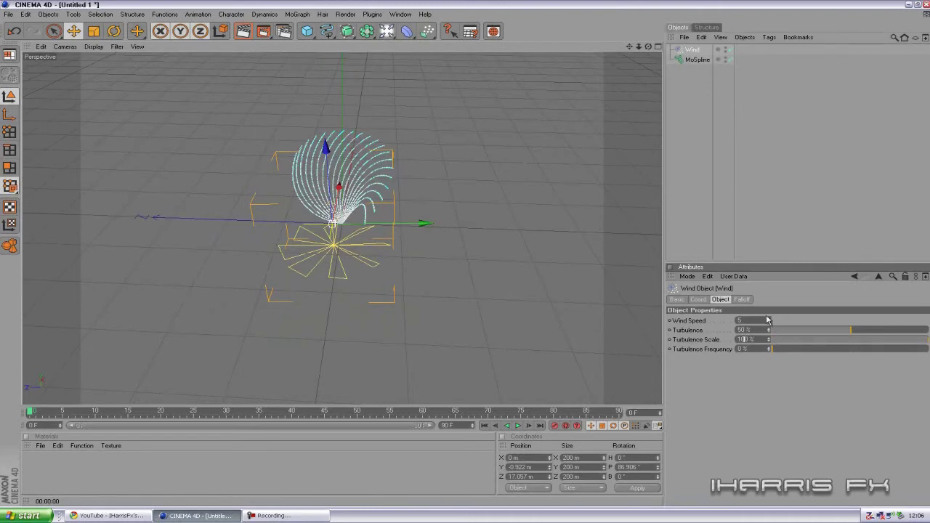
key(Return)
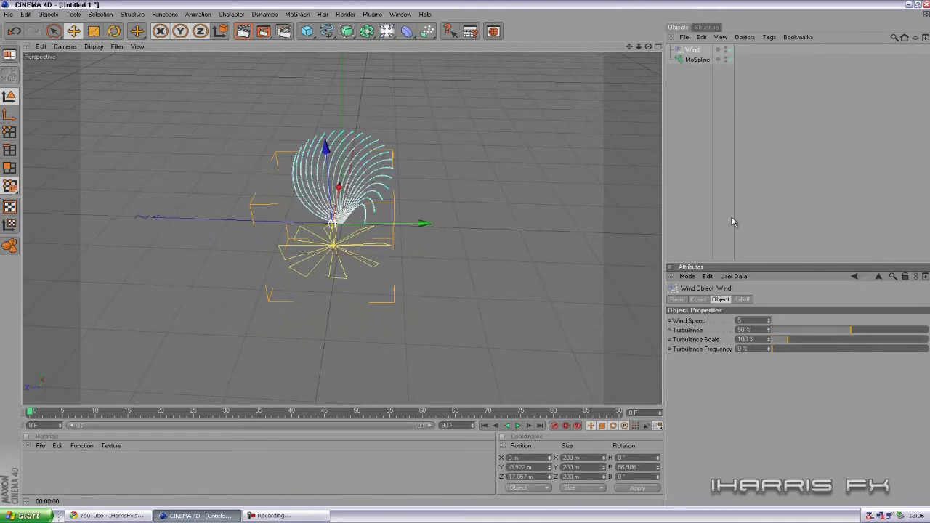
Set the MoSpline's Length to 261 m and scrub through the timeline to preview the wind motion, returning to frame 0.
click(698, 60)
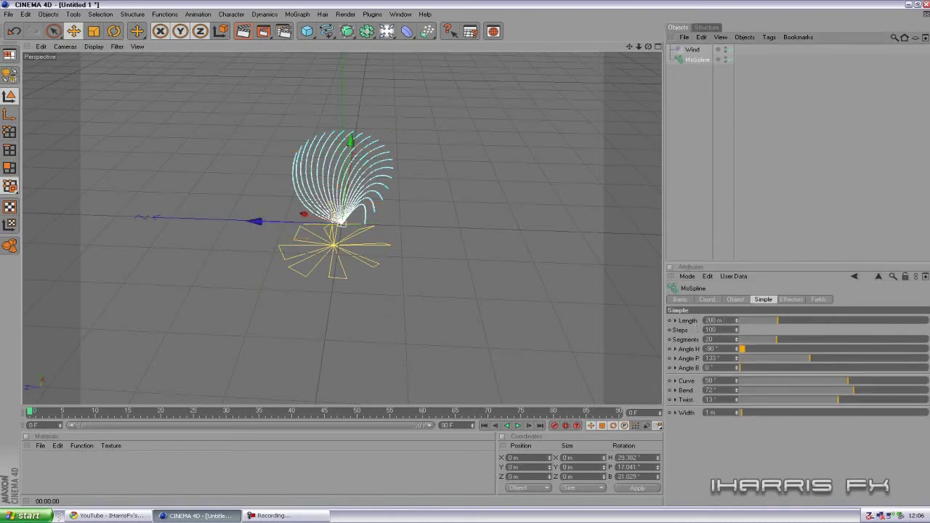
drag(737, 321, 737, 322)
drag(39, 413, 574, 412)
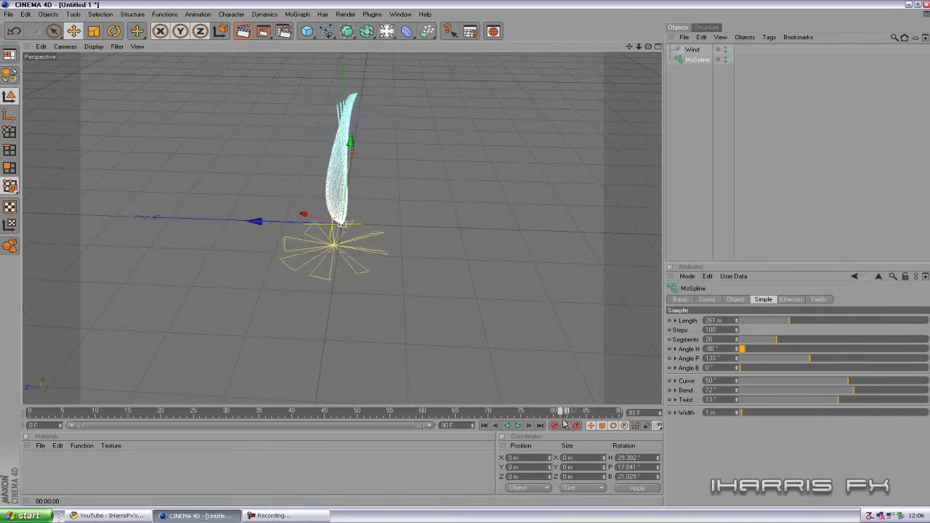
drag(649, 48, 630, 67)
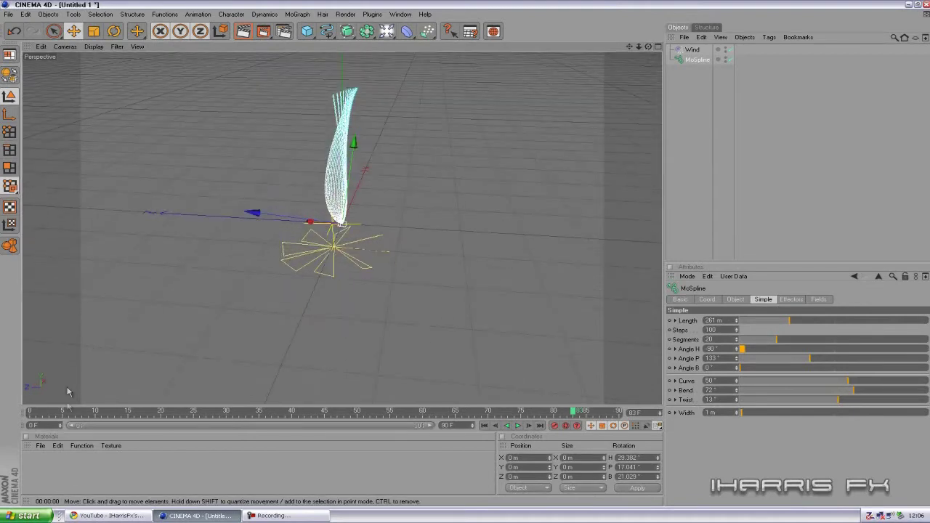
drag(51, 413, 2, 414)
click(703, 71)
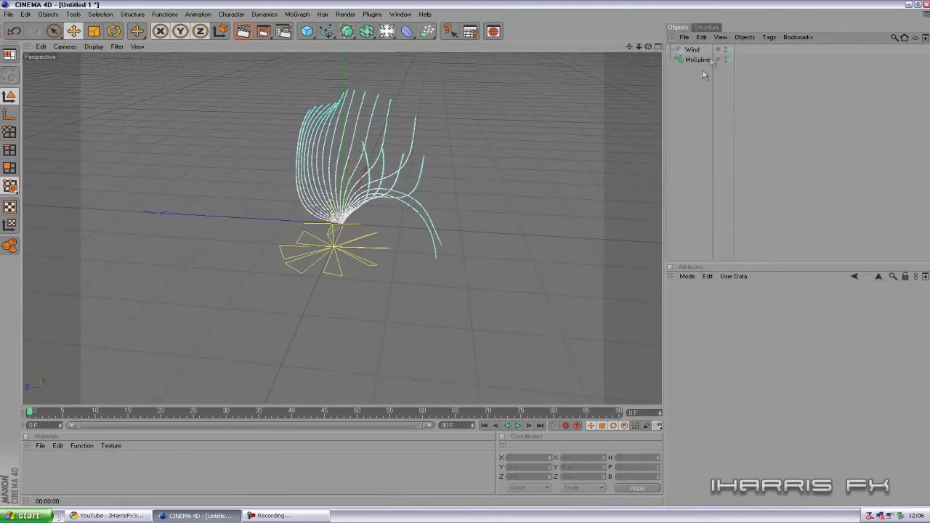
Add a Sweep NURBS and a Circle spline, and nest the Circle and the MoSpline under the Sweep NURBS, keeping Wind outside.
drag(346, 32, 409, 77)
mouse_move(307, 30)
mouse_down()
mouse_move(341, 44)
mouse_move(363, 77)
mouse_up()
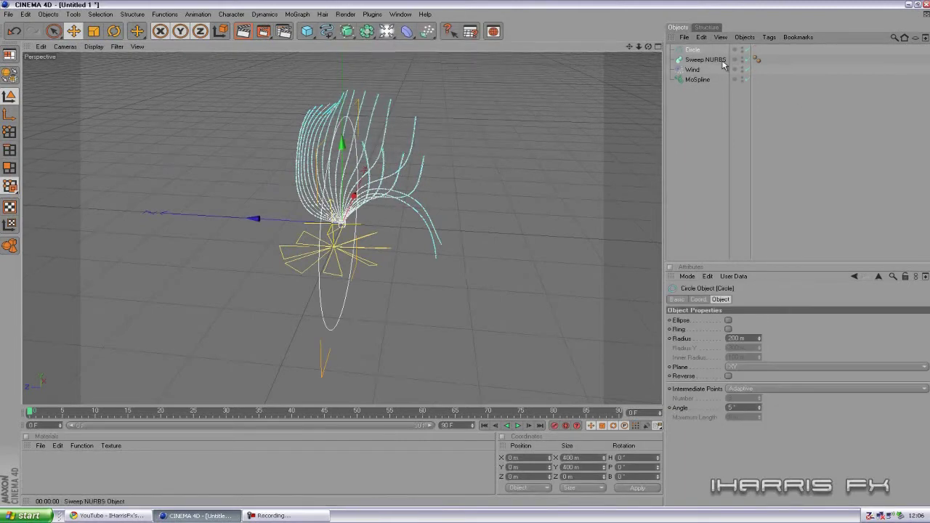
drag(705, 62, 701, 69)
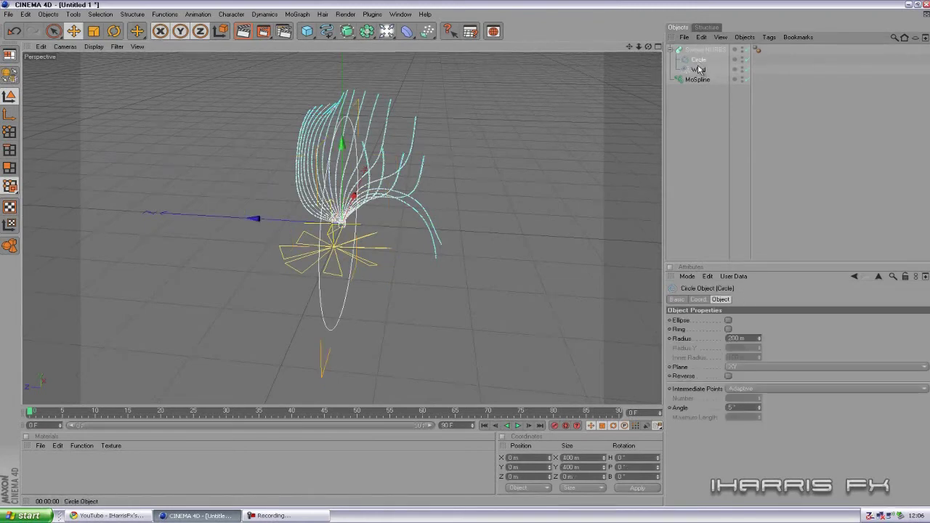
drag(698, 84, 701, 68)
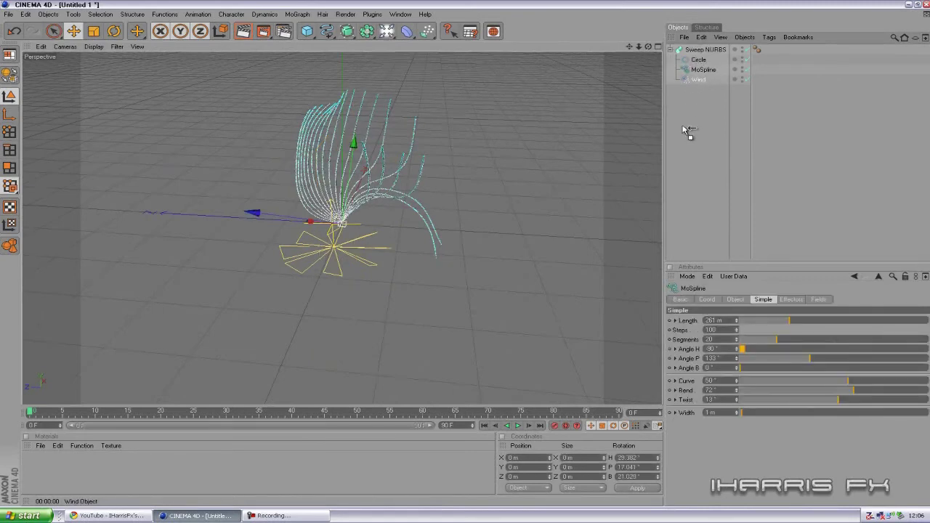
drag(688, 131, 681, 137)
click(670, 49)
click(671, 50)
Review the Sweep NURBS, Circle and MoSpline, and render the perspective view.
click(709, 49)
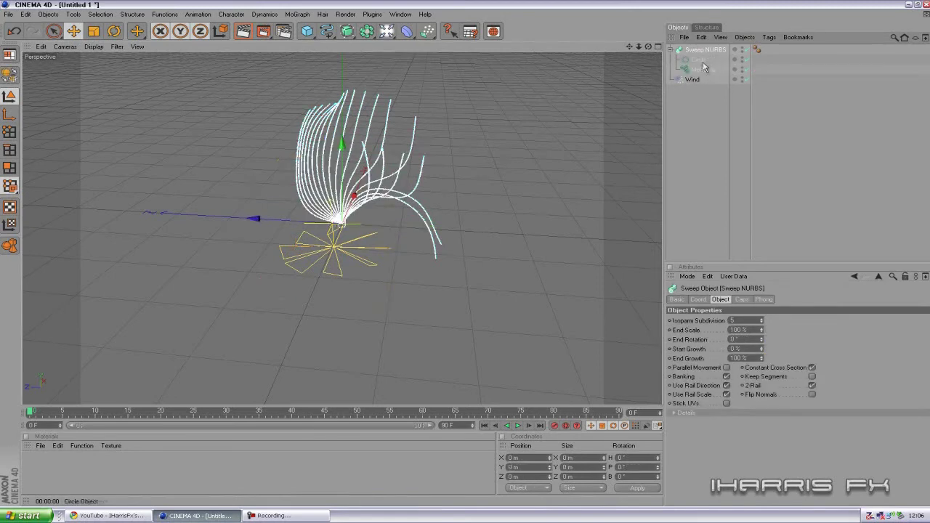
click(700, 59)
click(704, 70)
click(711, 114)
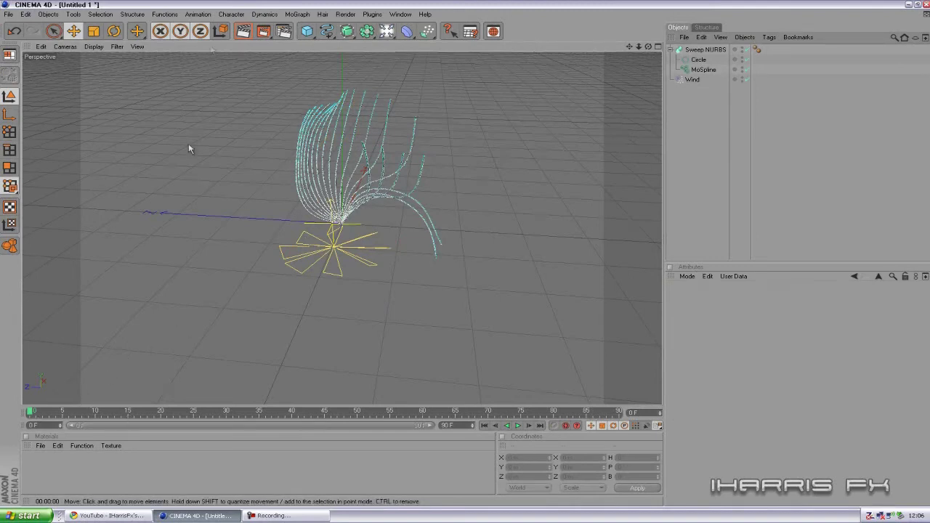
click(244, 32)
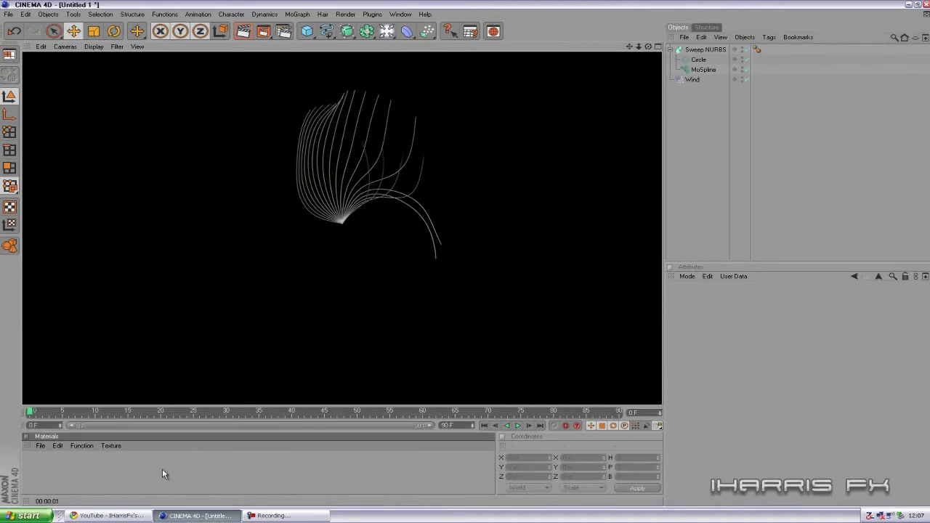
Create a new material, load a Gradient shader into its Color texture and open the gradient's shader properties.
click(163, 470)
double_click(124, 472)
double_click(34, 463)
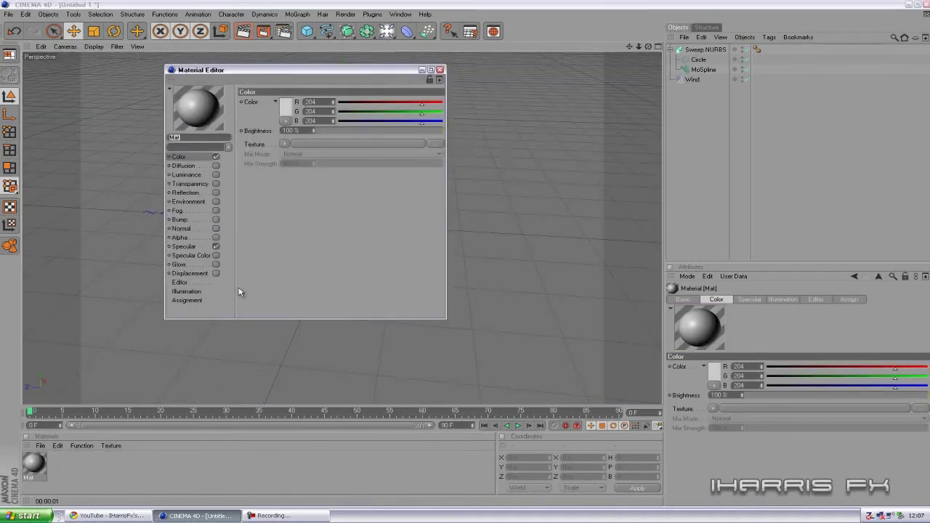
click(284, 143)
click(290, 245)
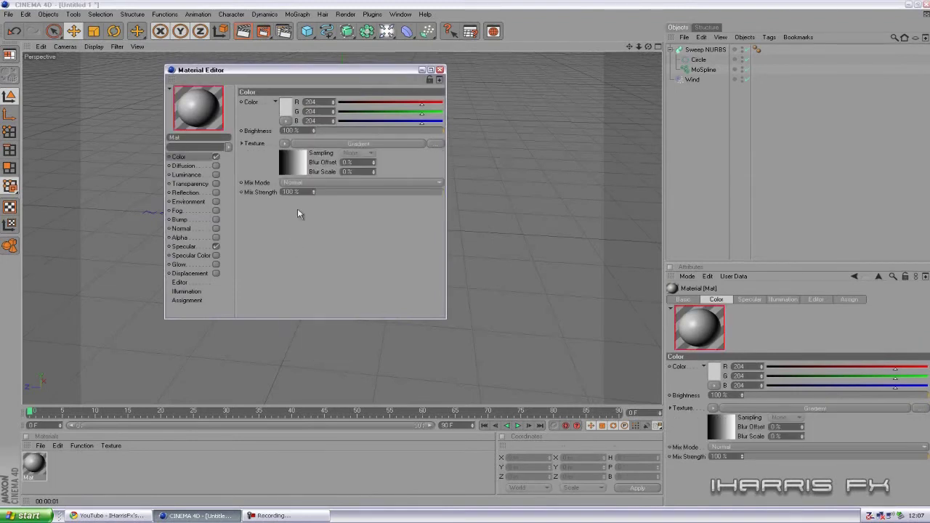
click(293, 161)
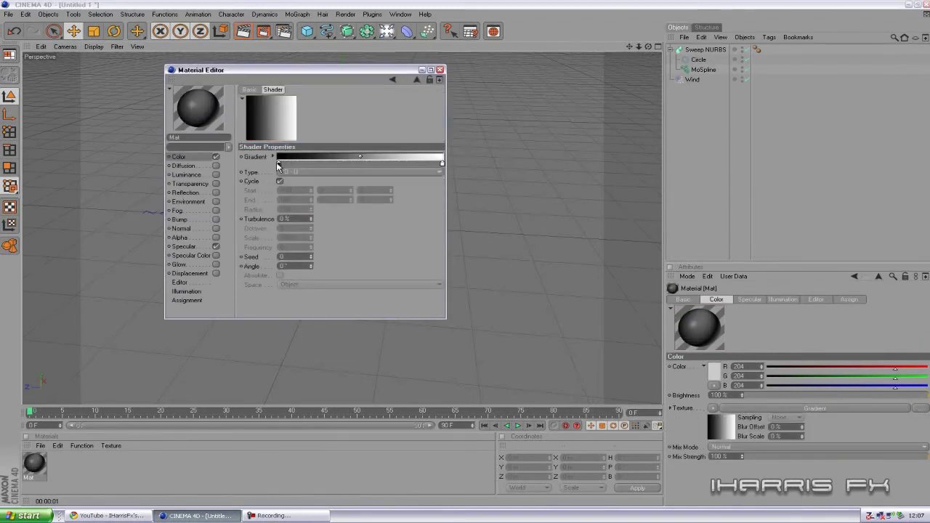
Change the gradient's black knot to a teal-blue with a hue of 192° and close the material editor.
double_click(278, 165)
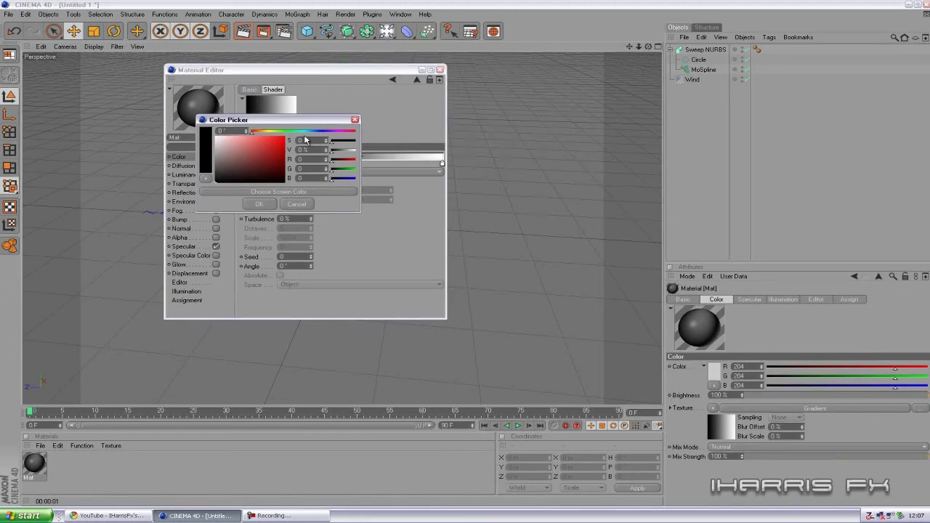
click(306, 131)
click(283, 144)
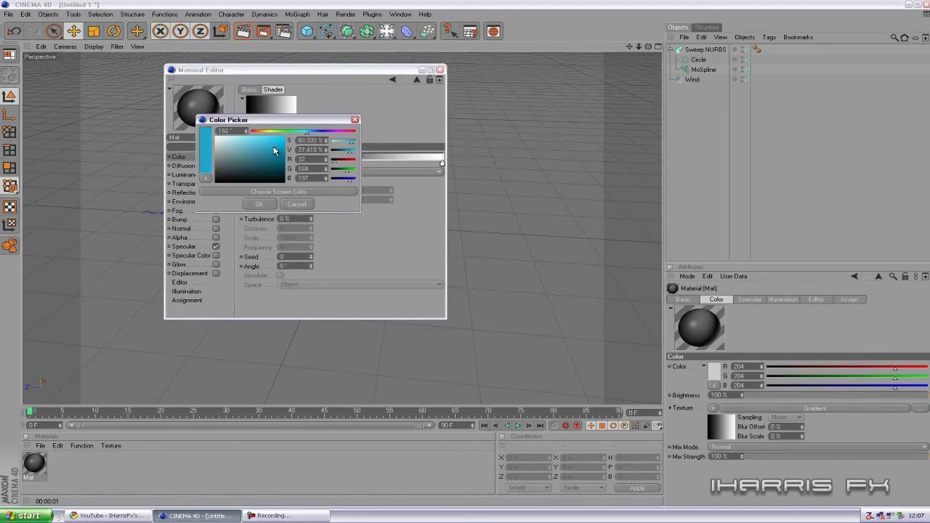
mouse_move(276, 155)
mouse_down()
mouse_move(281, 167)
mouse_move(275, 159)
mouse_up()
click(259, 204)
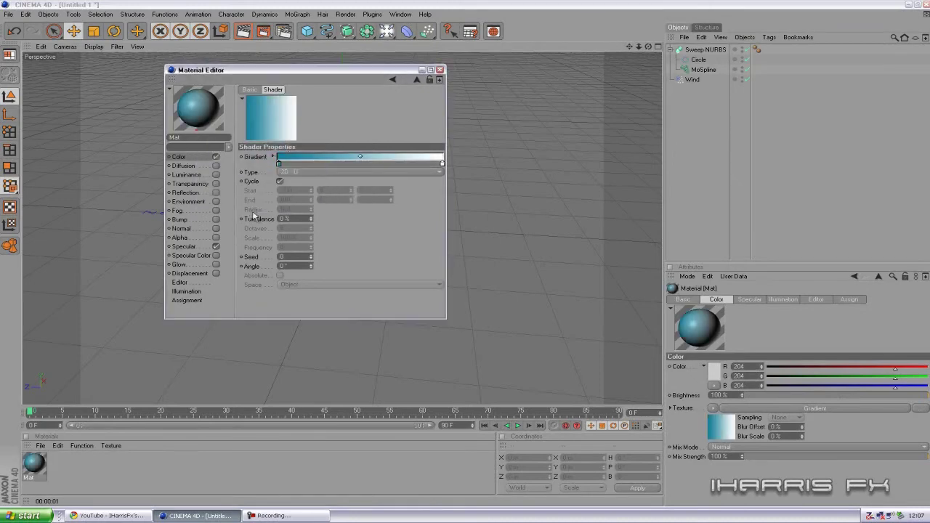
click(440, 69)
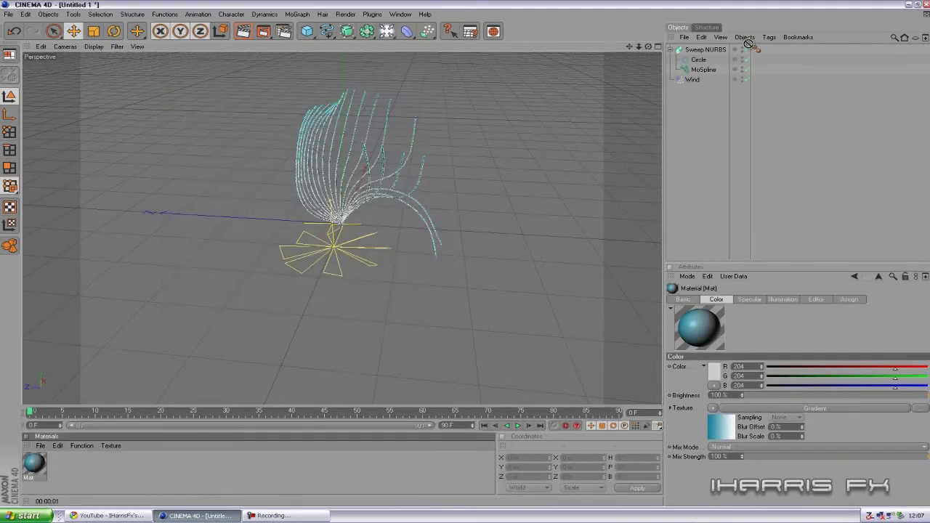
Apply the teal gradient material to the Sweep NURBS and render the perspective view.
drag(740, 51, 743, 51)
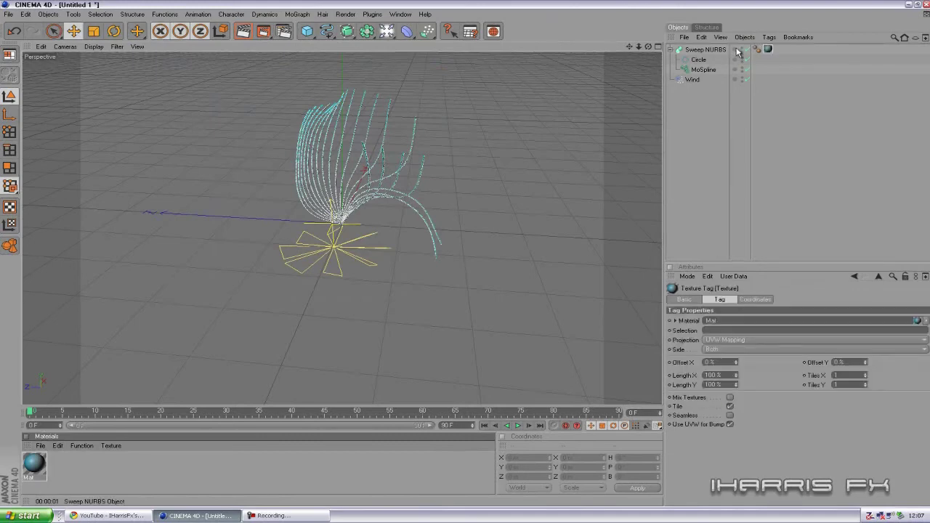
click(248, 36)
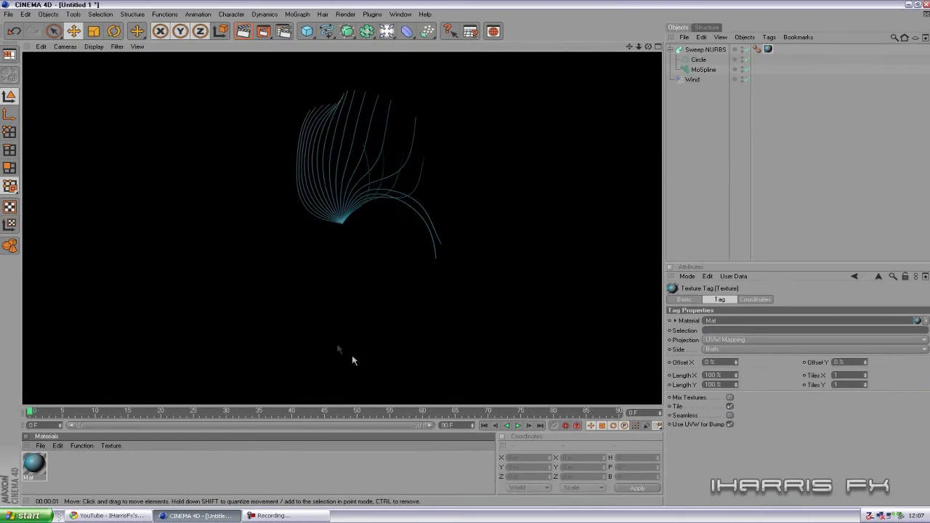
click(303, 468)
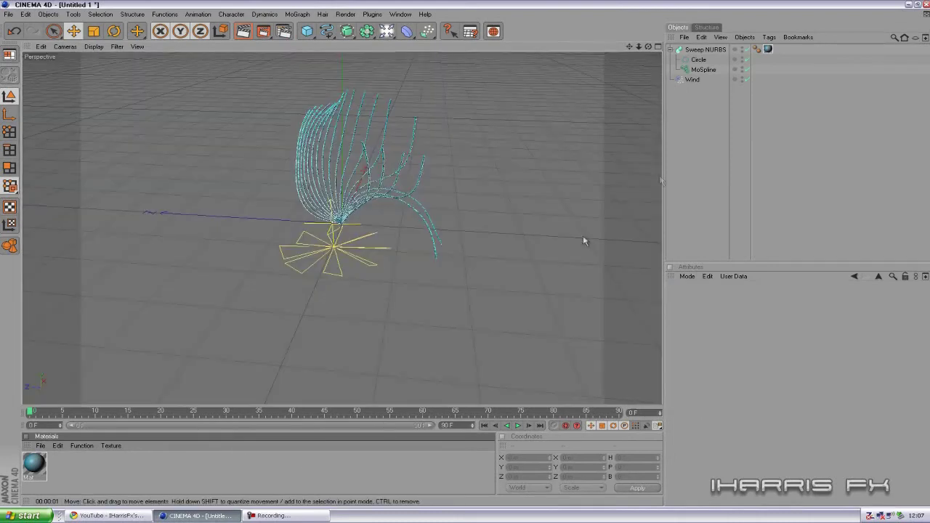
Set the Sweep NURBS's start and end caps to Fillet Cap and render the perspective view.
click(707, 52)
click(742, 300)
click(749, 320)
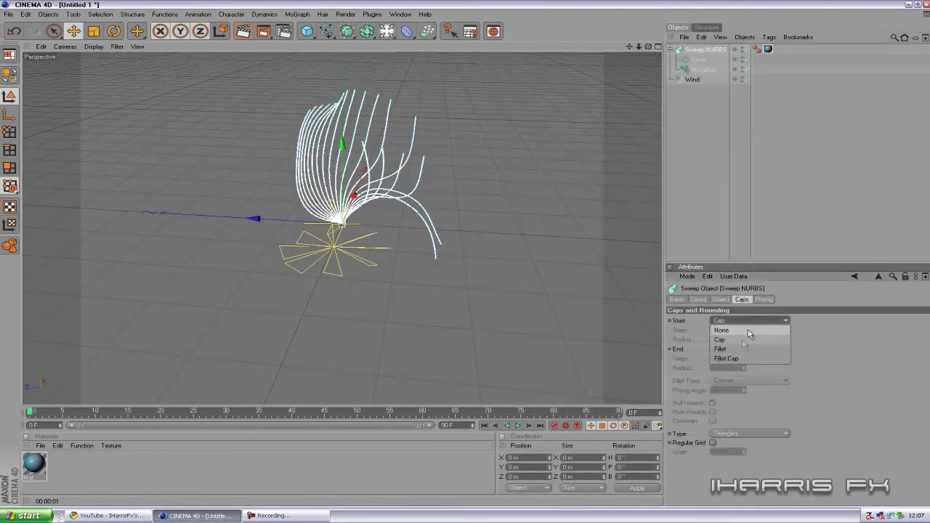
click(726, 359)
click(748, 349)
click(726, 387)
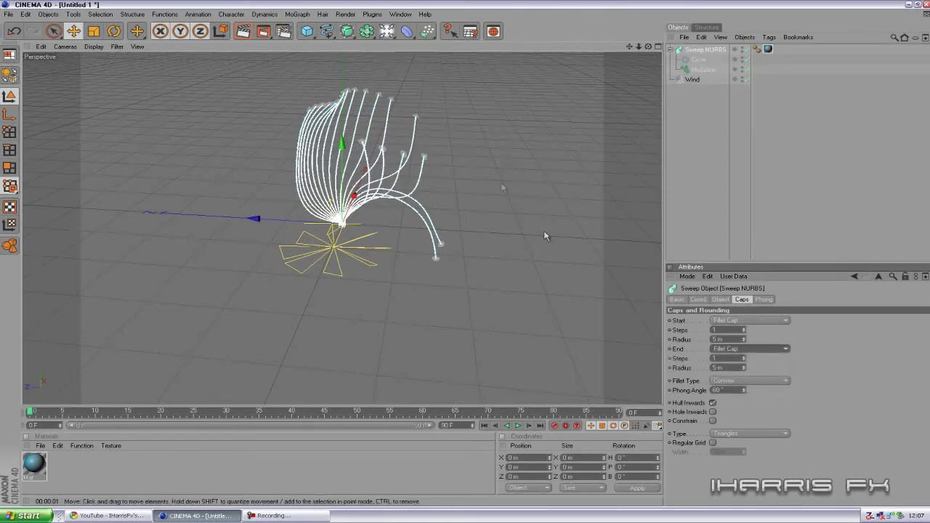
click(248, 34)
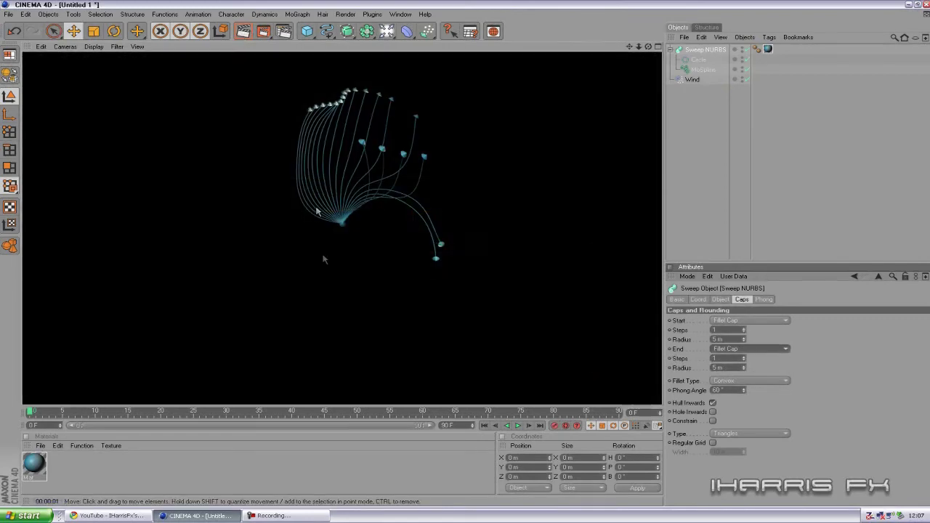
click(165, 469)
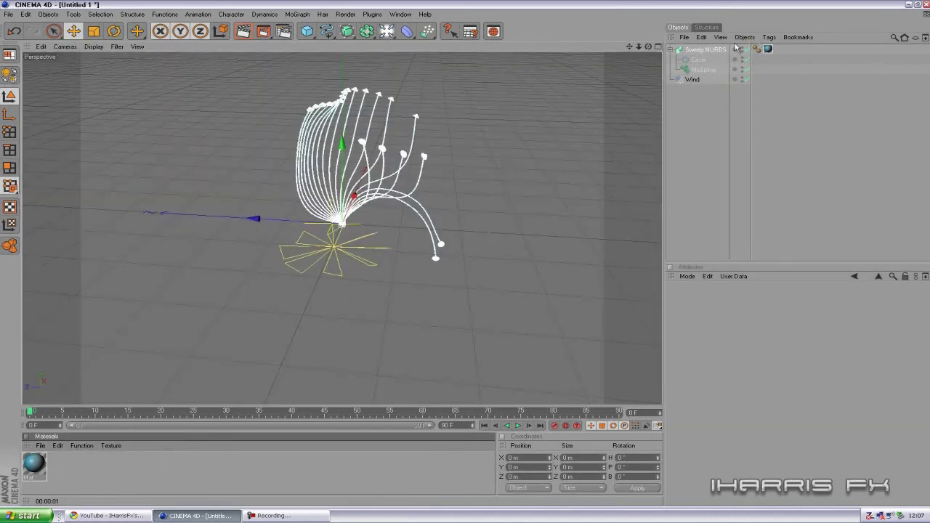
Set the Sweep NURBS's end cap to None and give only its start a fillet-type cap.
click(702, 51)
click(737, 351)
click(723, 357)
click(734, 319)
click(729, 326)
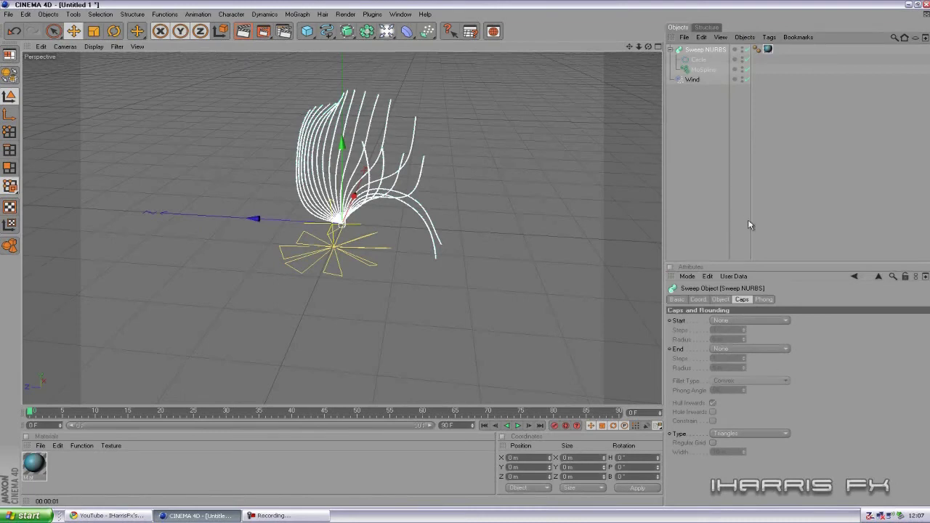
click(734, 320)
click(723, 353)
click(740, 184)
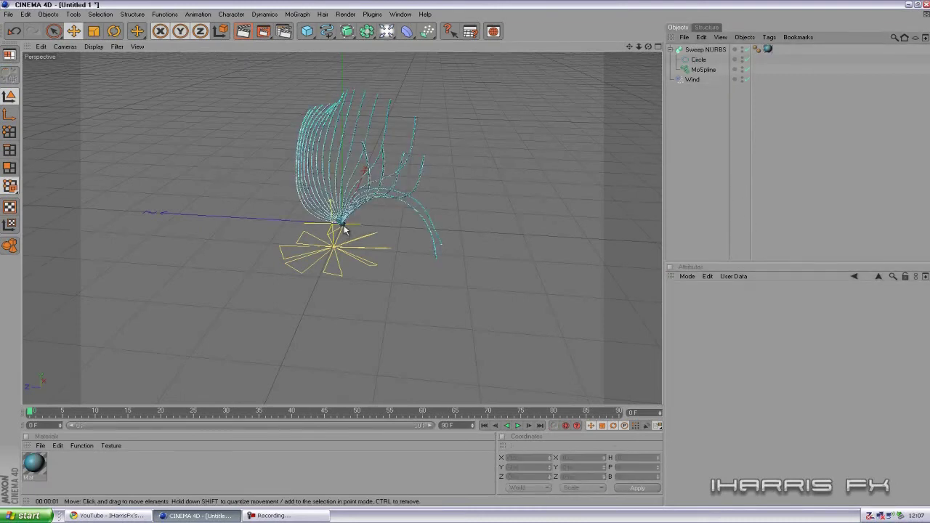
click(705, 49)
click(796, 155)
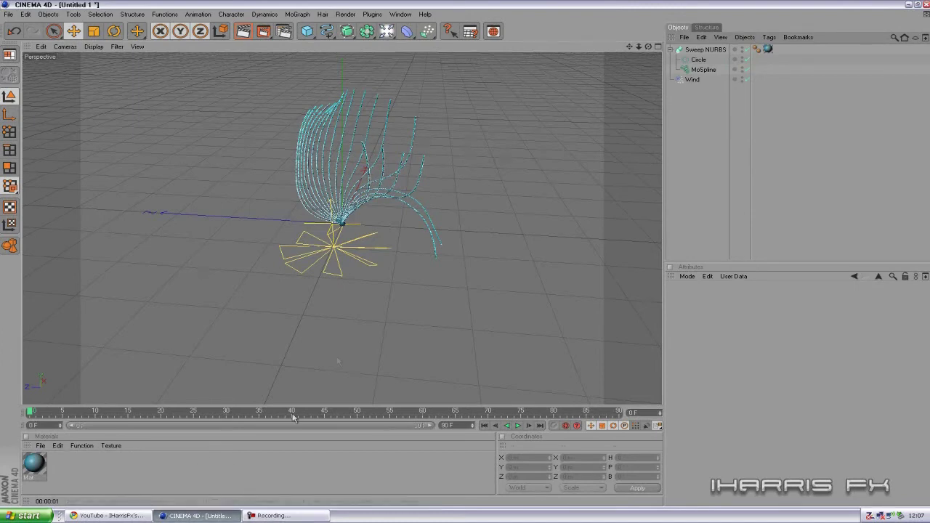
Delete the Sweep NURBS hierarchy, the Wind object and the gradient material to empty the scene.
drag(714, 111, 690, 47)
key(Delete)
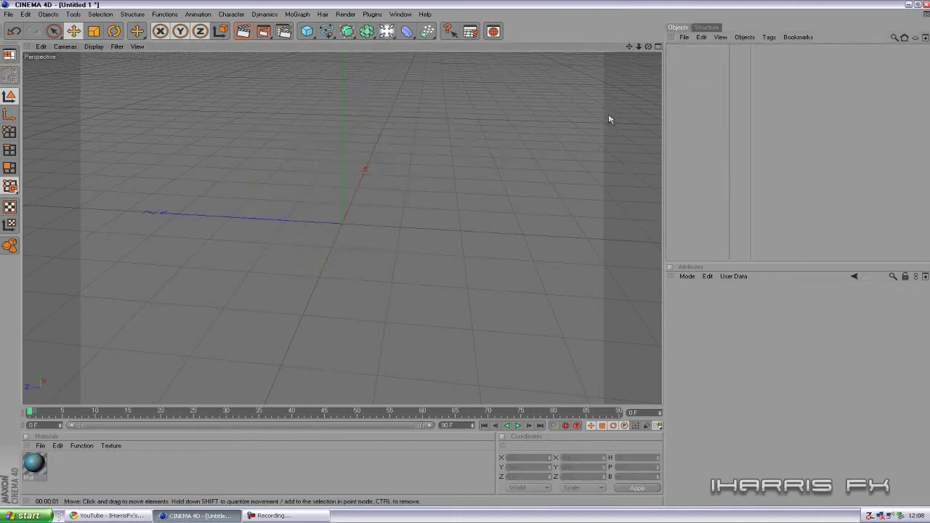
click(34, 463)
key(Delete)
Activate the Freehand spline tool and check the Multi-Draw Splines option in the Document preferences.
click(327, 31)
click(360, 41)
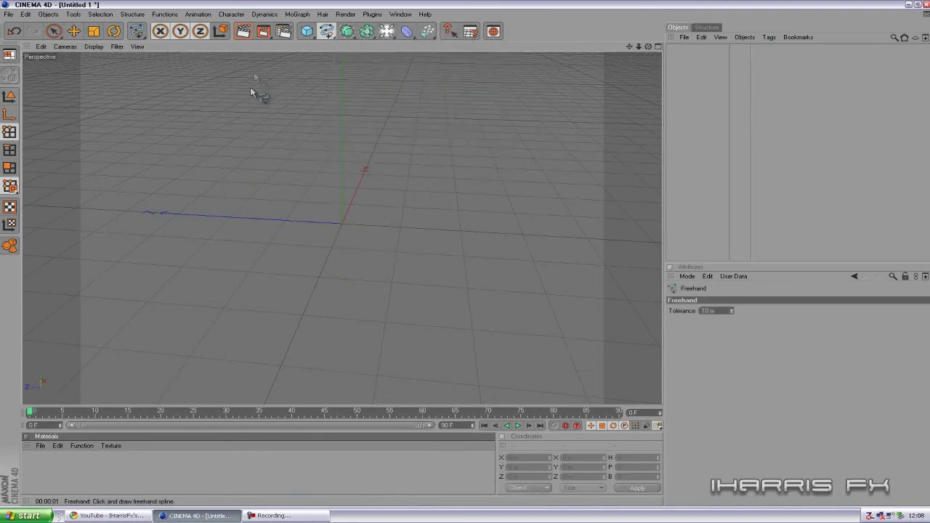
click(26, 14)
click(76, 191)
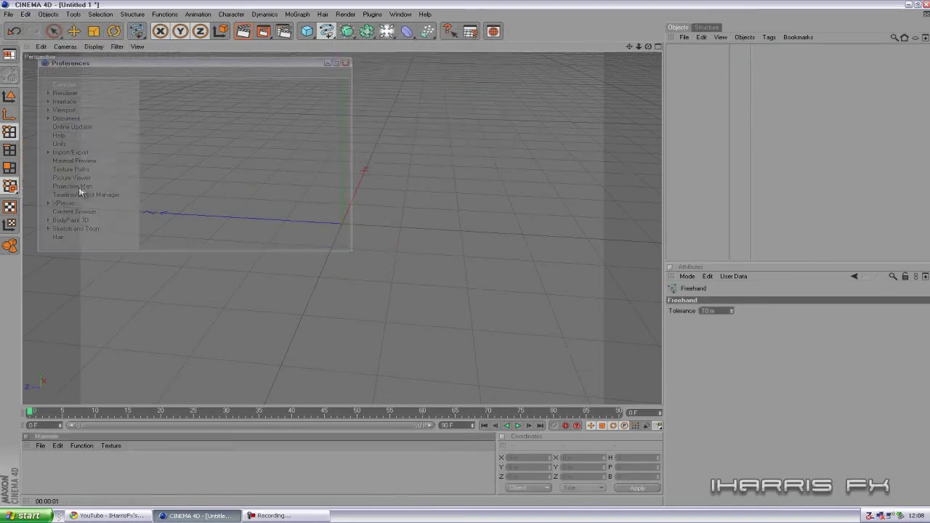
click(67, 118)
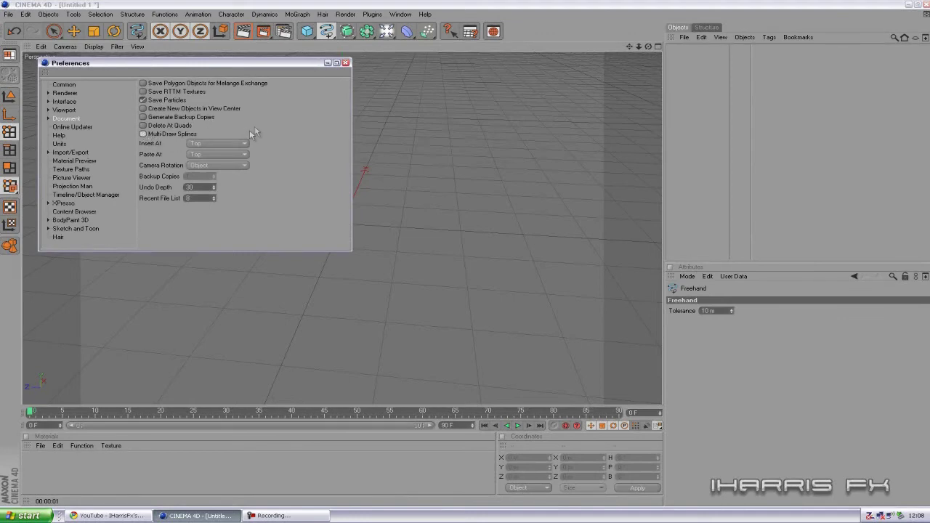
click(345, 62)
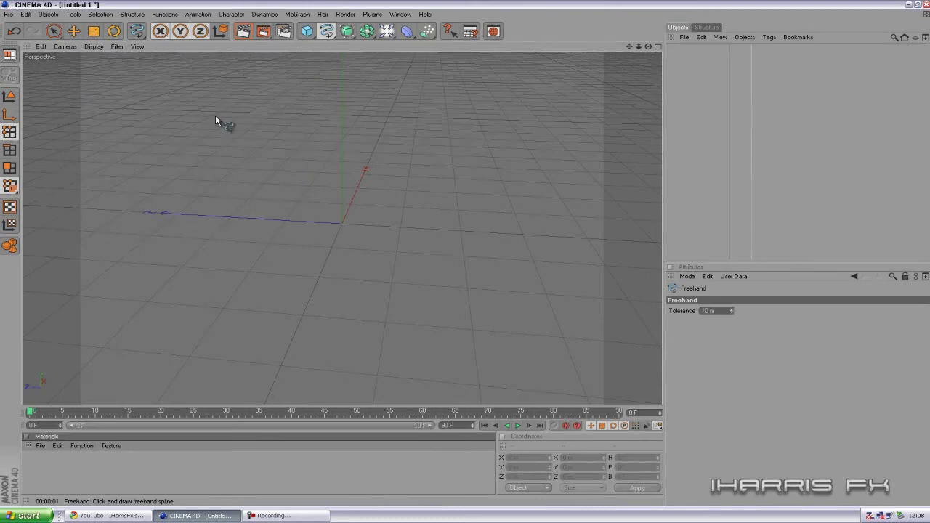
Draw two loops and a wide curve below them as three freehand splines, reactivating the Freehand tool each time, and delete them all.
drag(208, 106, 251, 130)
key(e)
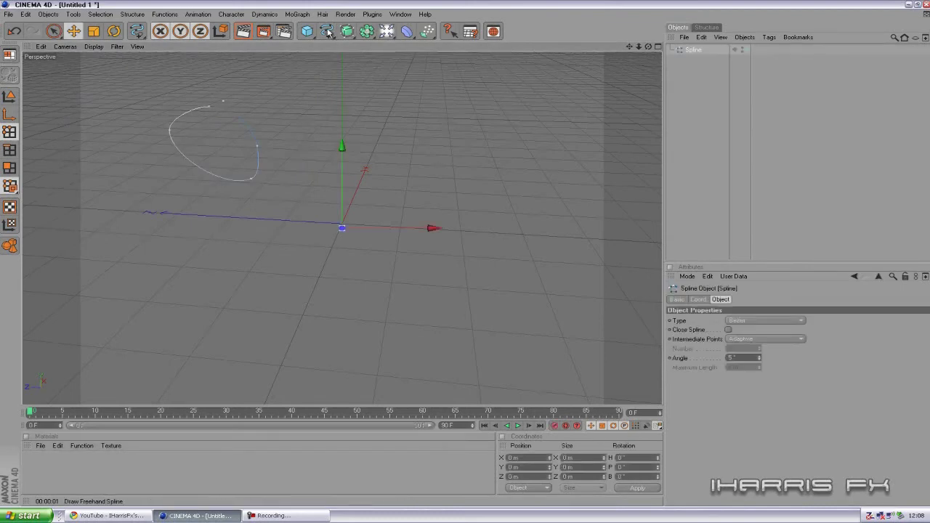
drag(327, 31, 342, 37)
drag(467, 110, 457, 105)
drag(327, 32, 342, 41)
drag(165, 242, 412, 279)
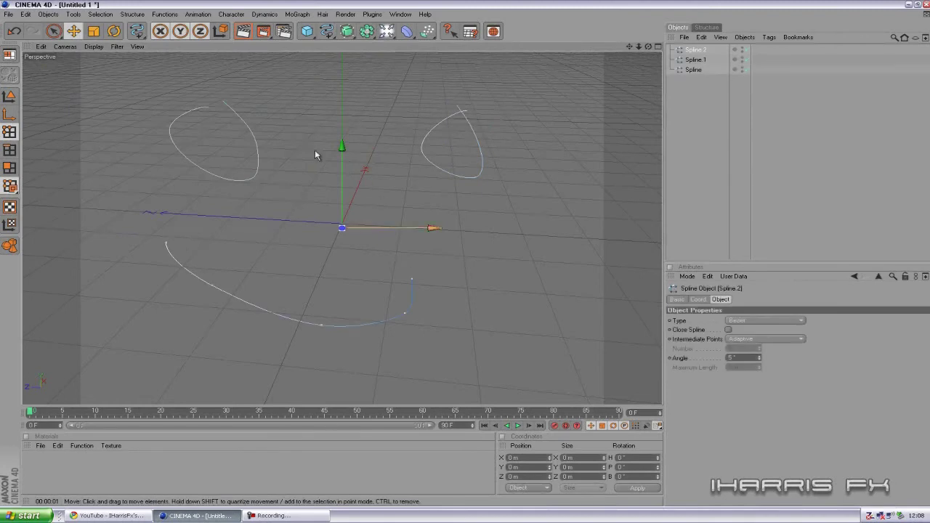
drag(713, 99, 687, 48)
key(Delete)
Check the Multi-Draw Splines option in the Document preferences once more and close the preferences.
click(27, 15)
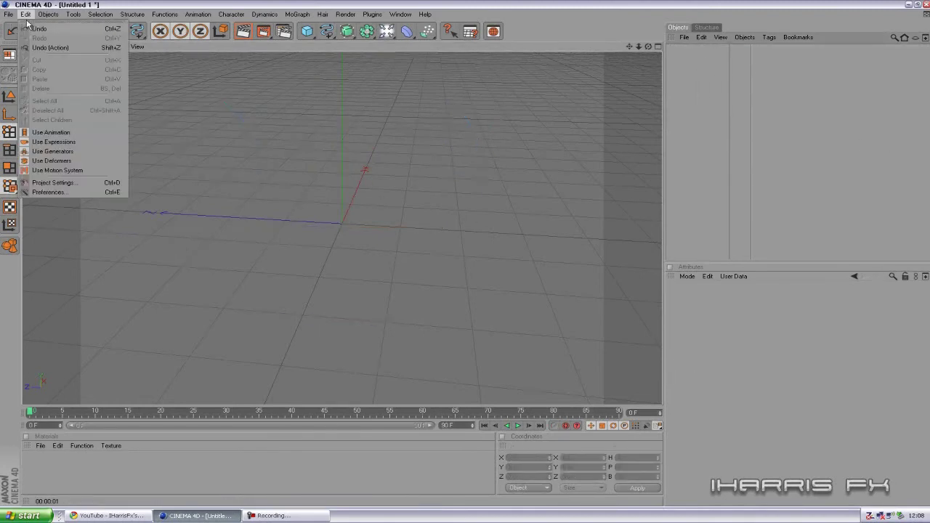
click(51, 192)
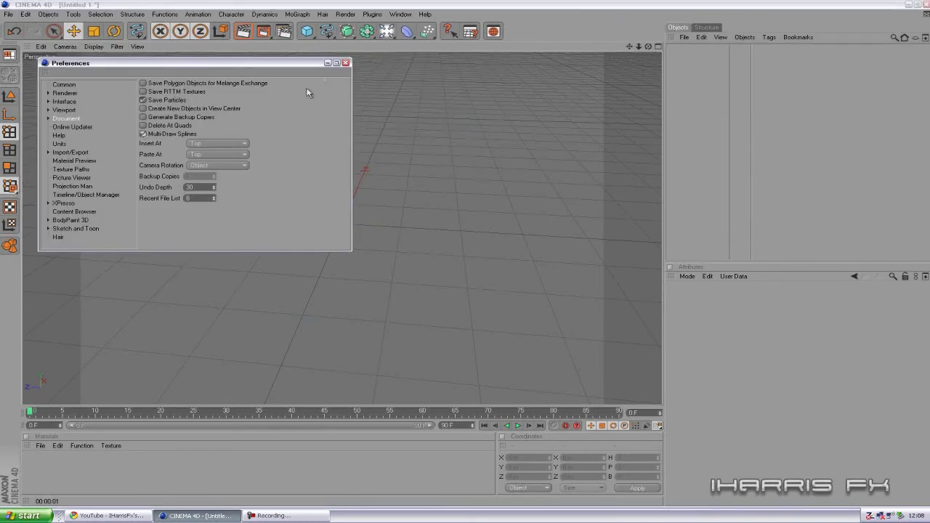
click(346, 62)
Draw a face from four freehand splines in succession: two round eyes, a curved nose and a wide mouth.
drag(326, 30, 352, 44)
click(352, 43)
mouse_move(198, 108)
mouse_down()
mouse_move(172, 133)
mouse_move(220, 106)
mouse_up()
drag(393, 99, 395, 96)
drag(268, 192, 392, 210)
drag(153, 292, 538, 287)
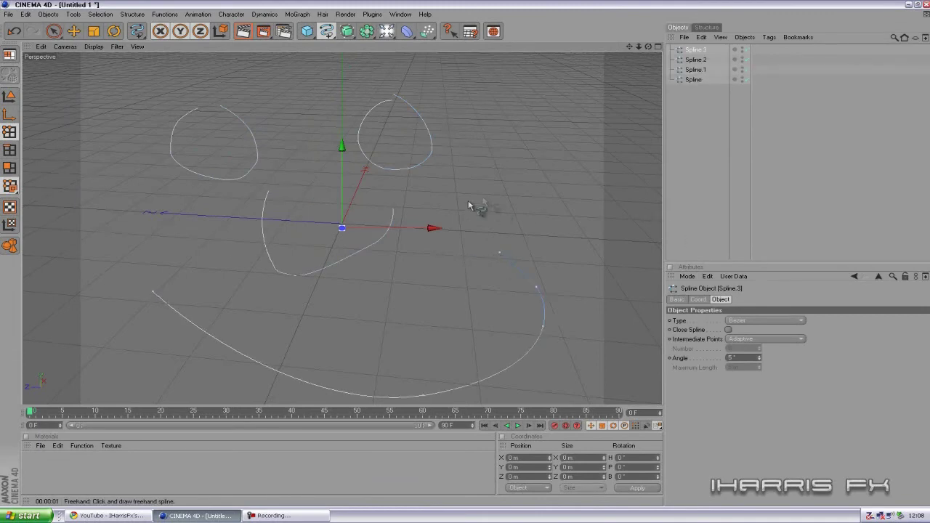
Select all four face splines and delete them.
drag(692, 97, 673, 45)
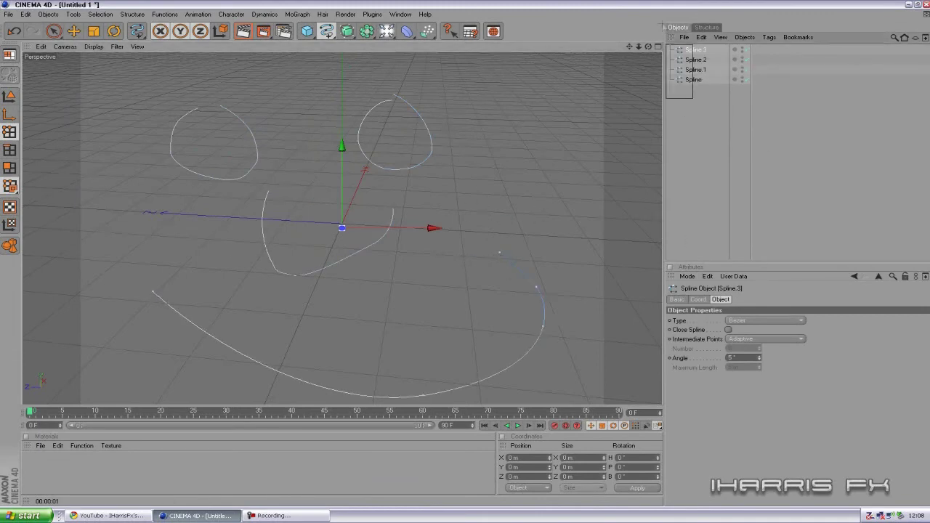
key(e)
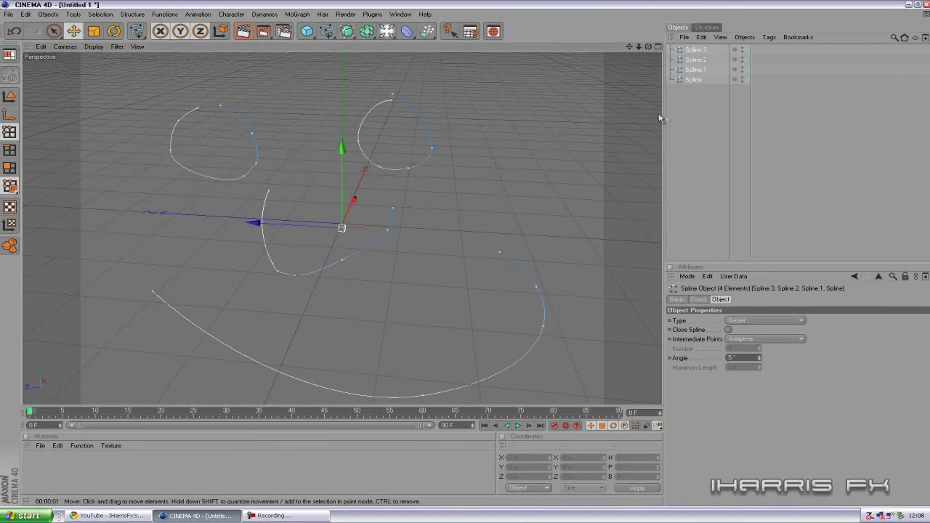
key(Delete)
Write three letters side by side in the perspective view with four freehand splines, and delete all of them.
drag(326, 30, 338, 37)
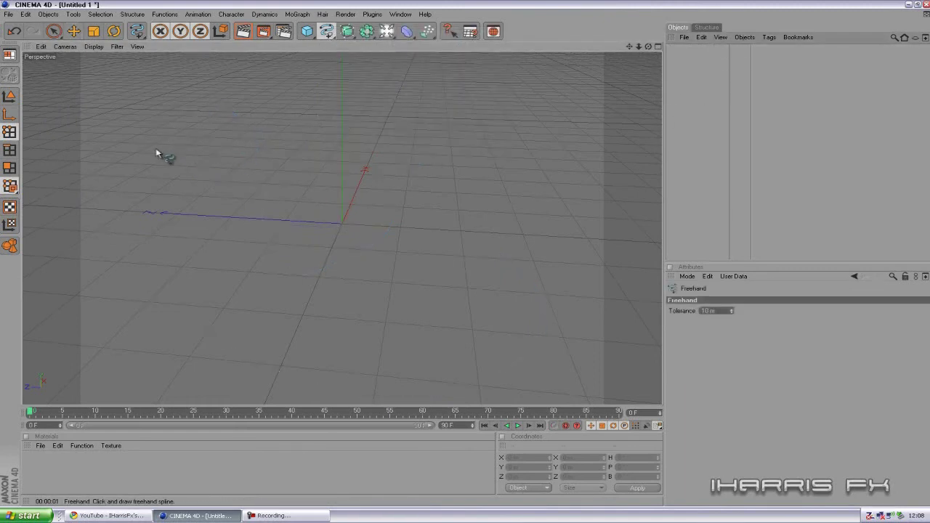
drag(154, 149, 269, 132)
drag(211, 154, 218, 205)
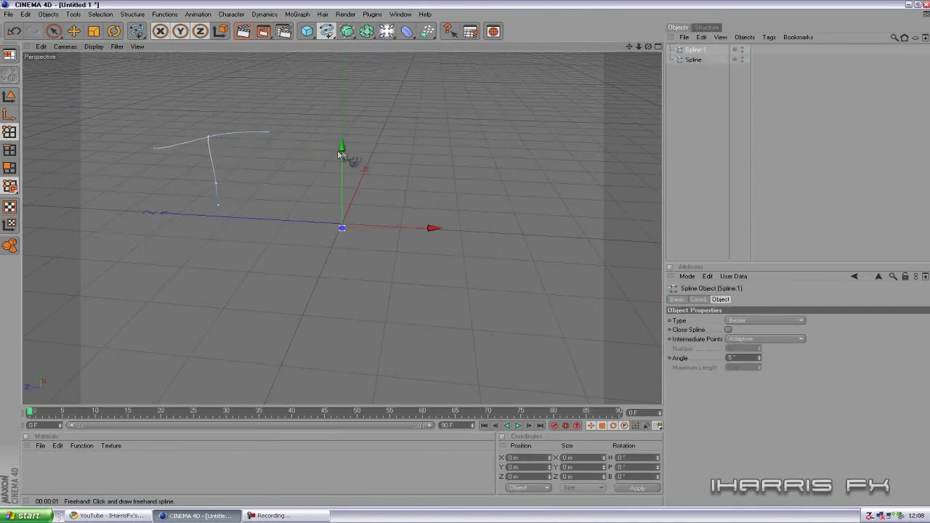
drag(383, 205, 358, 149)
drag(431, 170, 580, 255)
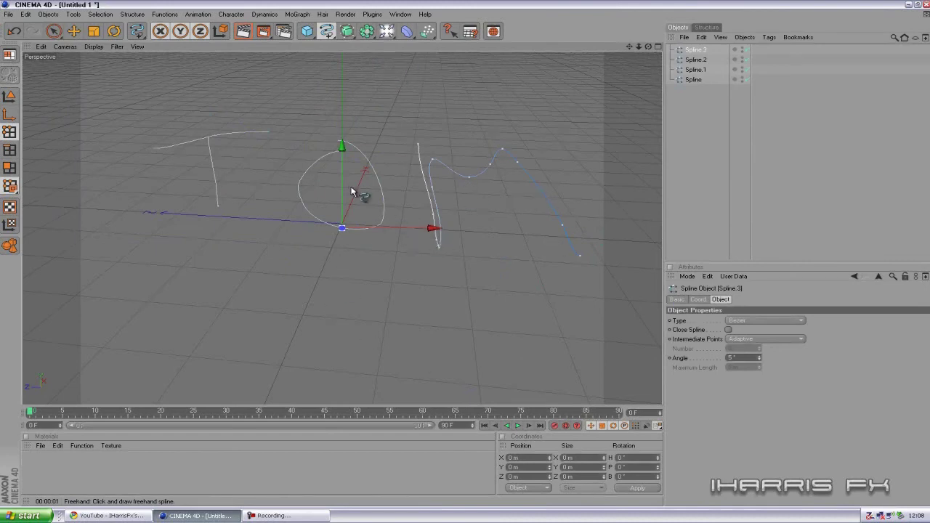
drag(704, 139, 697, 52)
key(Delete)
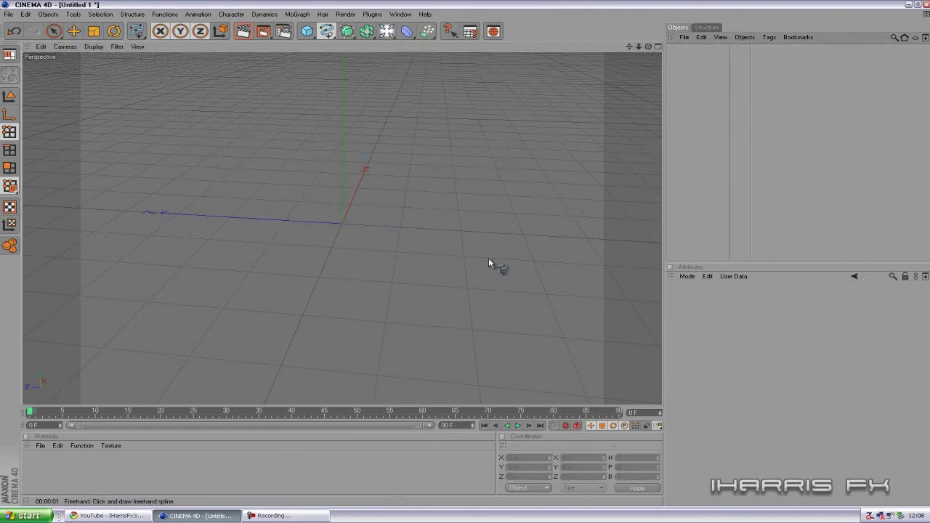
Switch to the YouTube channel page in the browser and examine its profile details, especially the subscriber figure.
click(195, 515)
click(109, 515)
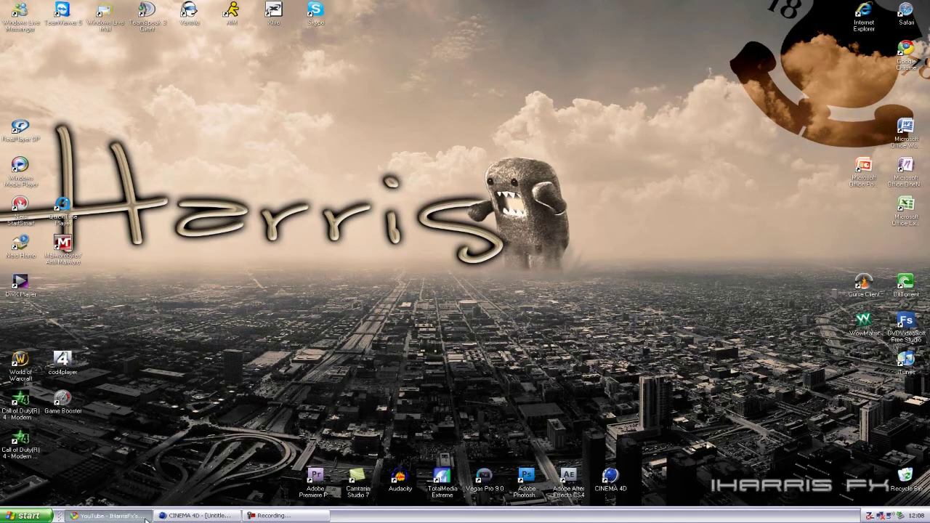
scroll(208, 442, down, 4)
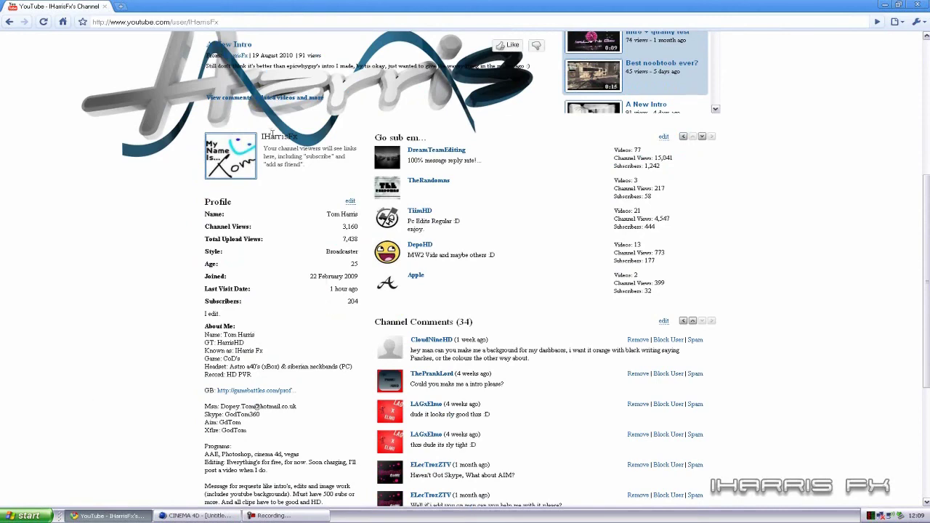
drag(326, 294, 342, 304)
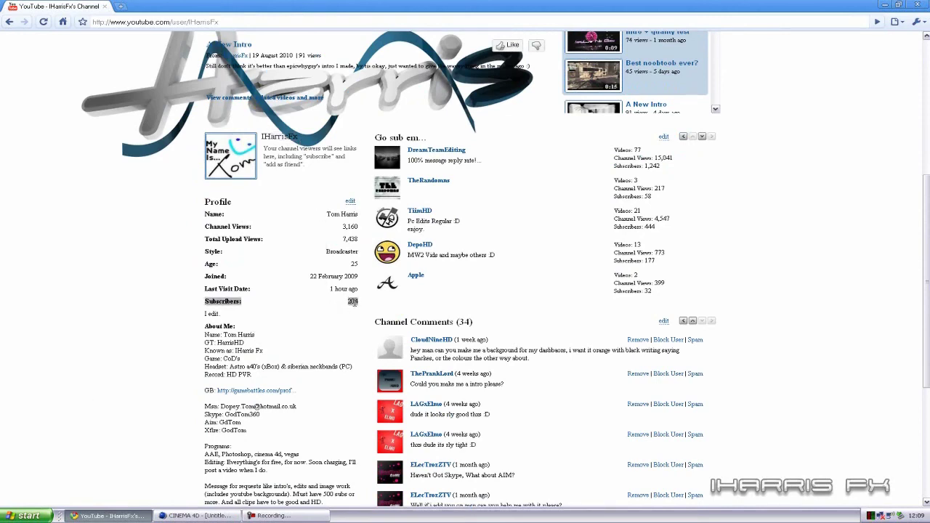
click(355, 304)
Open the DreamTeamEditing channel from the recommended channels and look through its profile, staff list and comments.
click(427, 151)
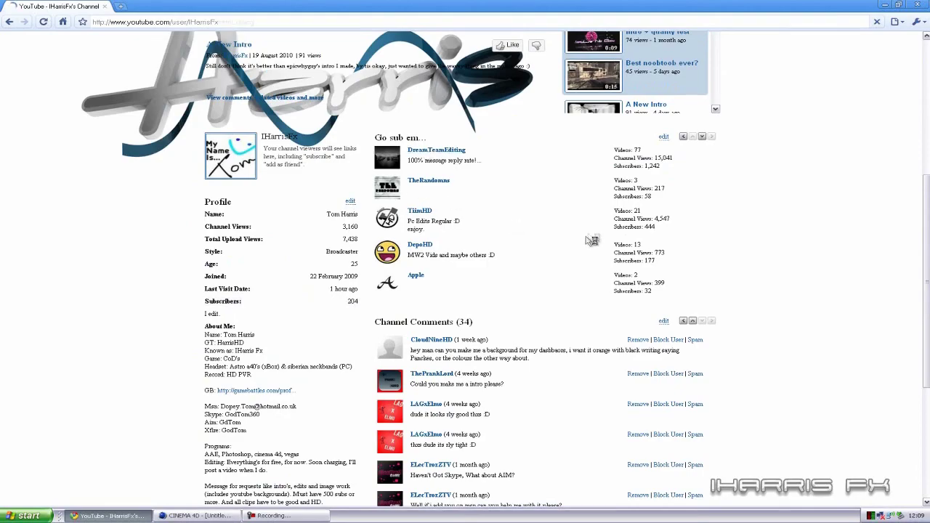
scroll(420, 373, down, 1)
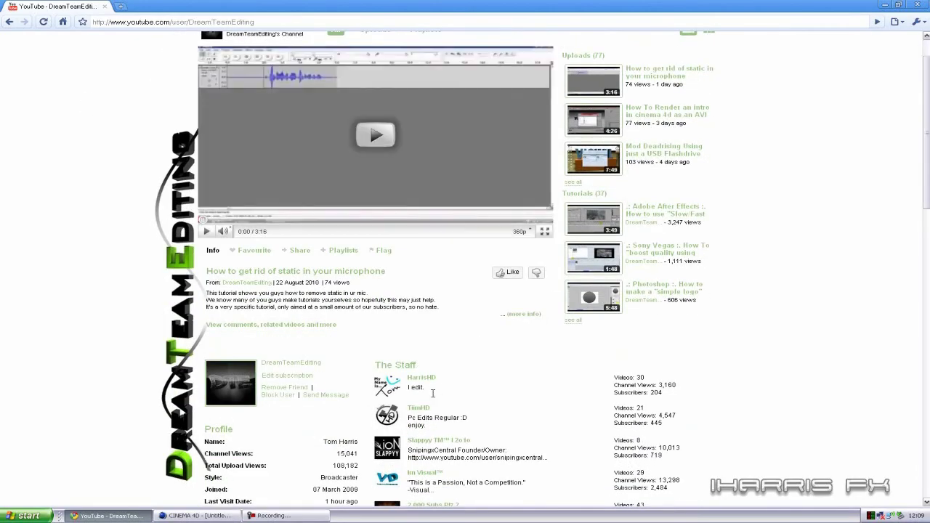
scroll(346, 370, down, 8)
scroll(341, 374, up, 2)
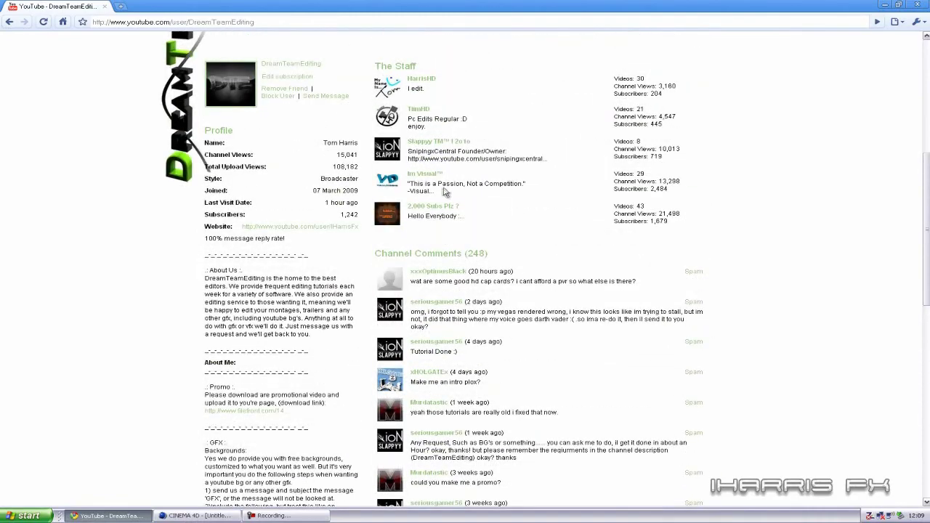
scroll(436, 204, up, 7)
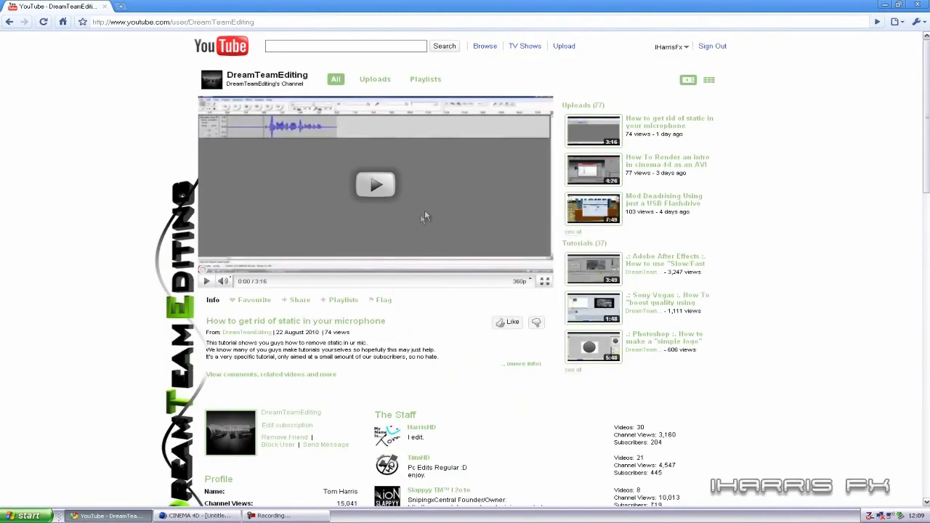